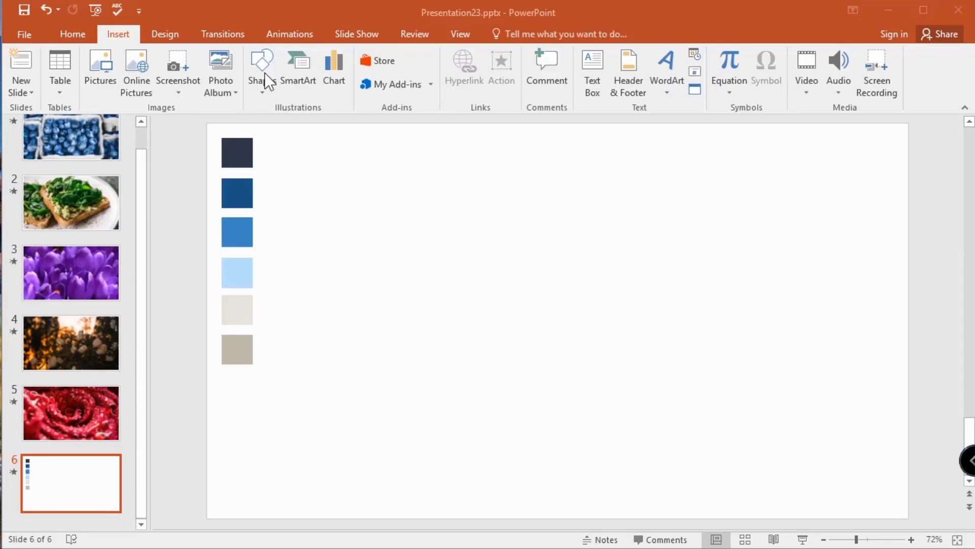
Step: Draw a wide rounded rectangle near the slide top and round its ends into a pill
left_click(264, 72)
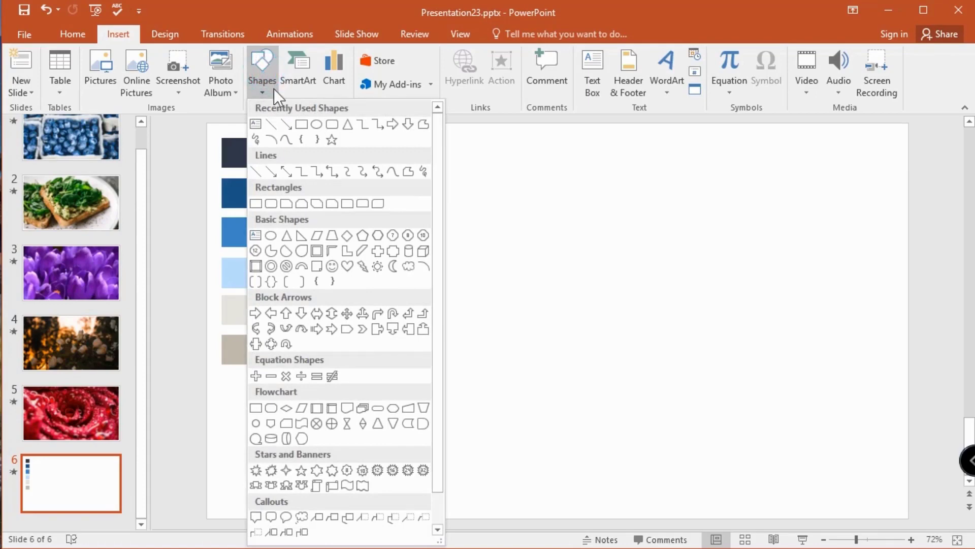
left_click(332, 124)
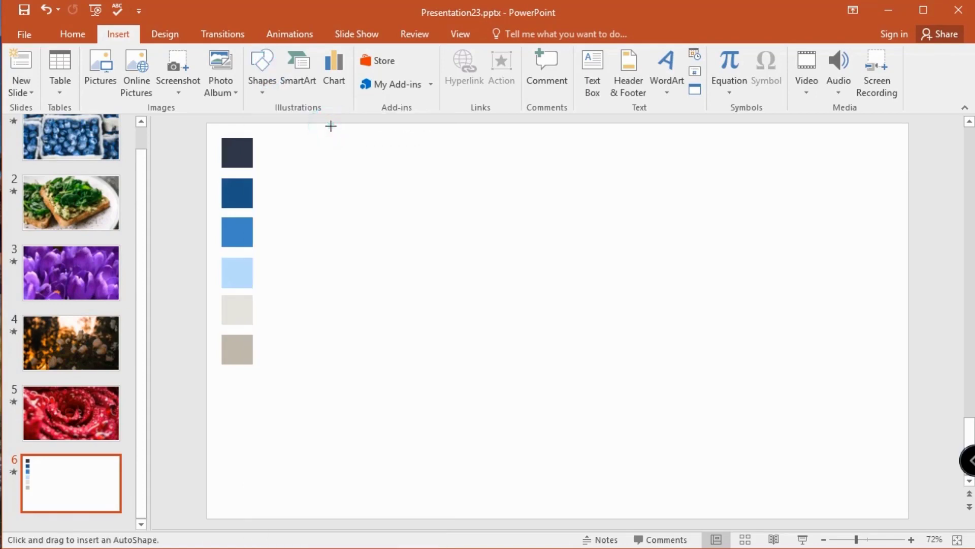
left_click_drag(331, 148, 694, 210)
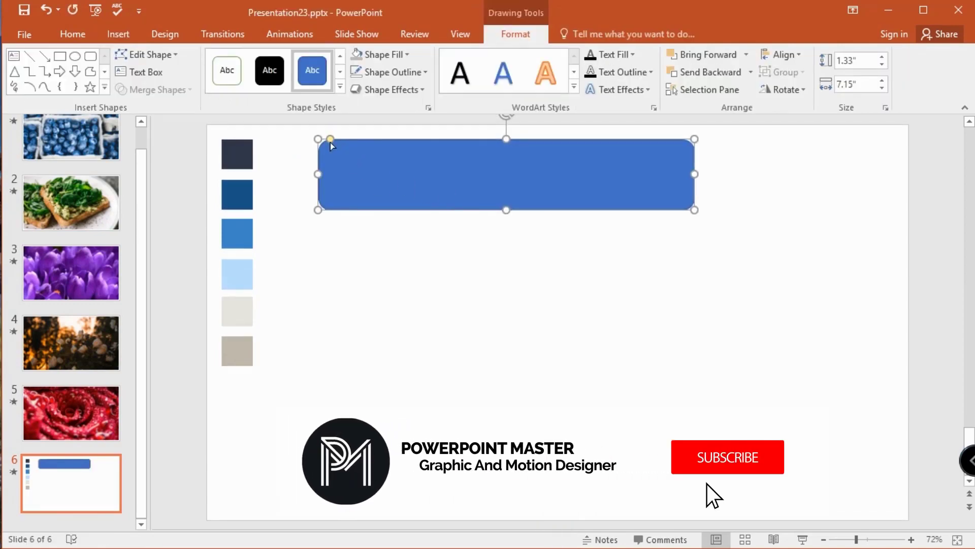
left_click_drag(331, 142, 371, 170)
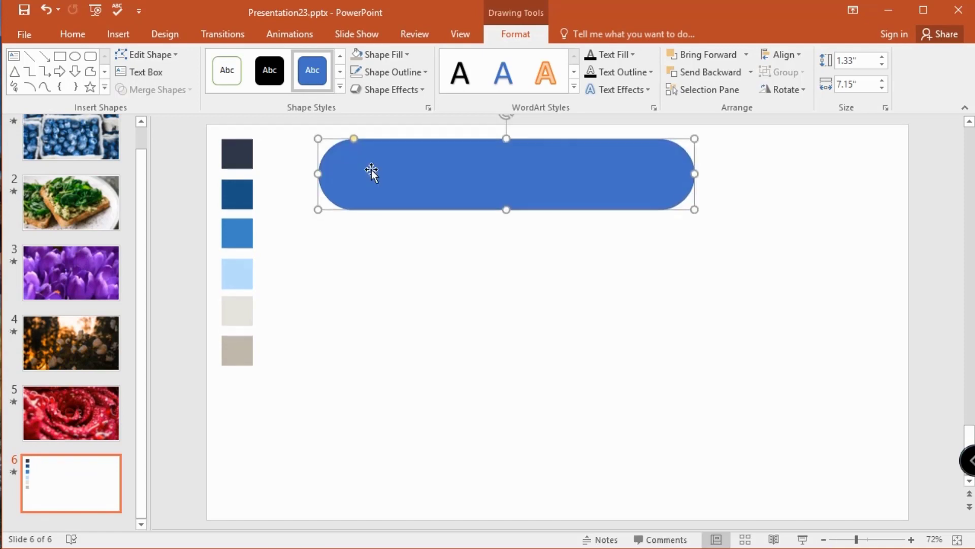
Step: Remove the pill's outline, eyedropper-fill it with the dark navy swatch, and nudge it upward
right_click(382, 162)
left_click(475, 127)
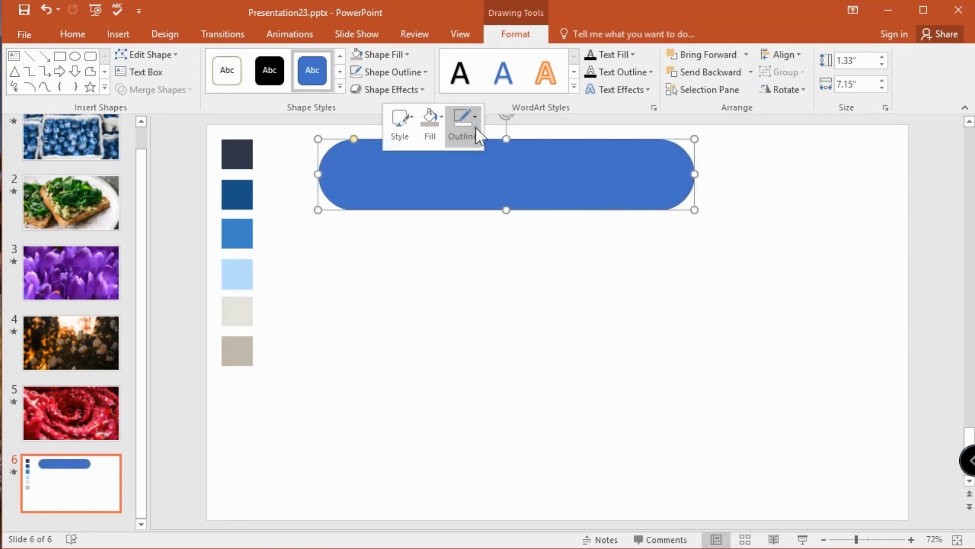
left_click(462, 302)
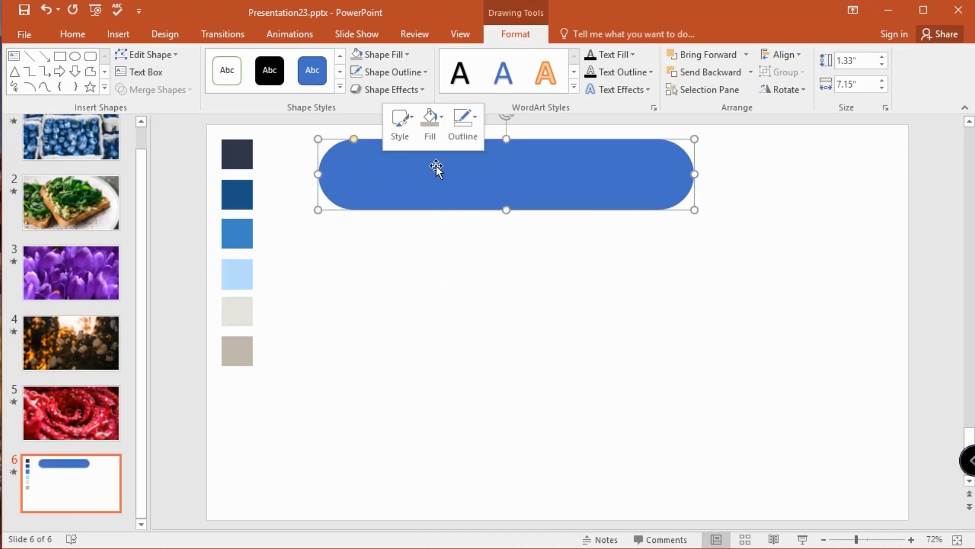
left_click(432, 136)
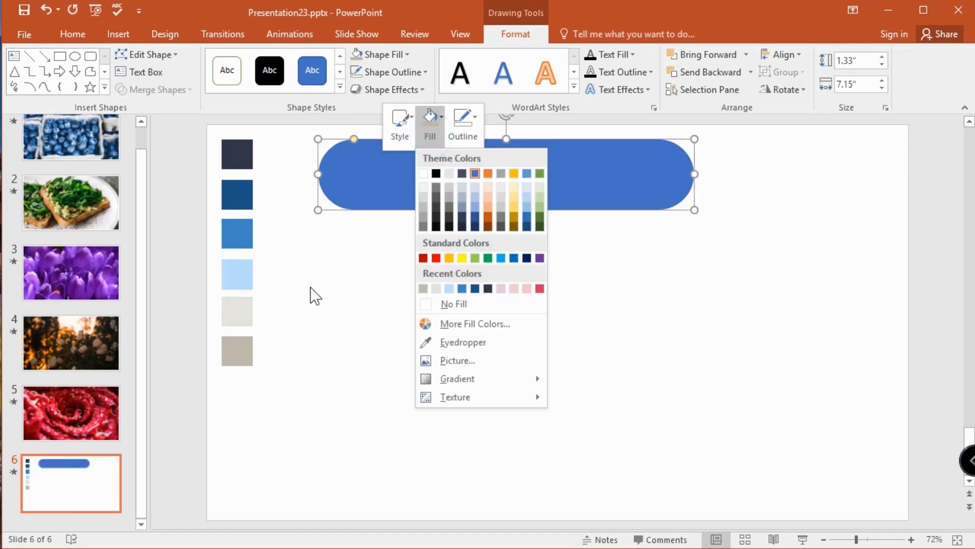
left_click(429, 339)
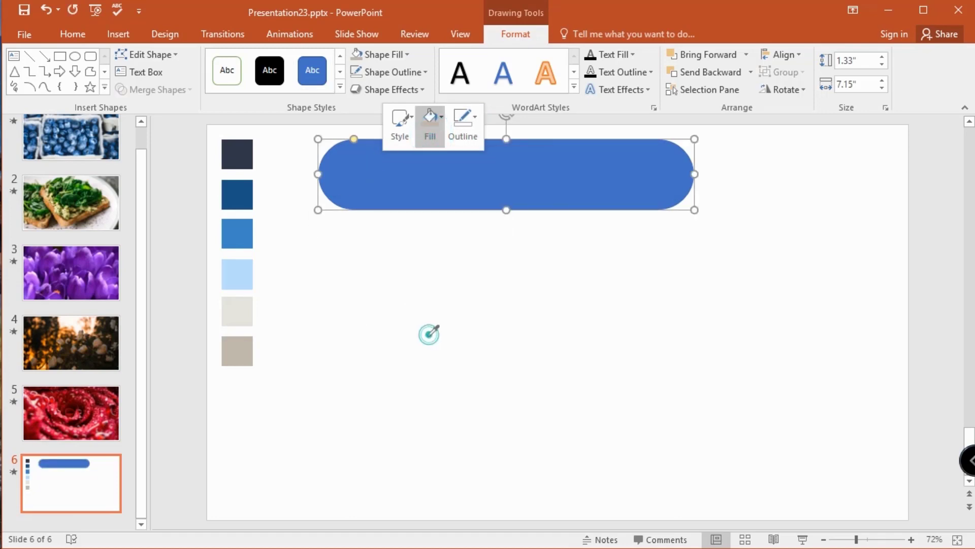
left_click(239, 153)
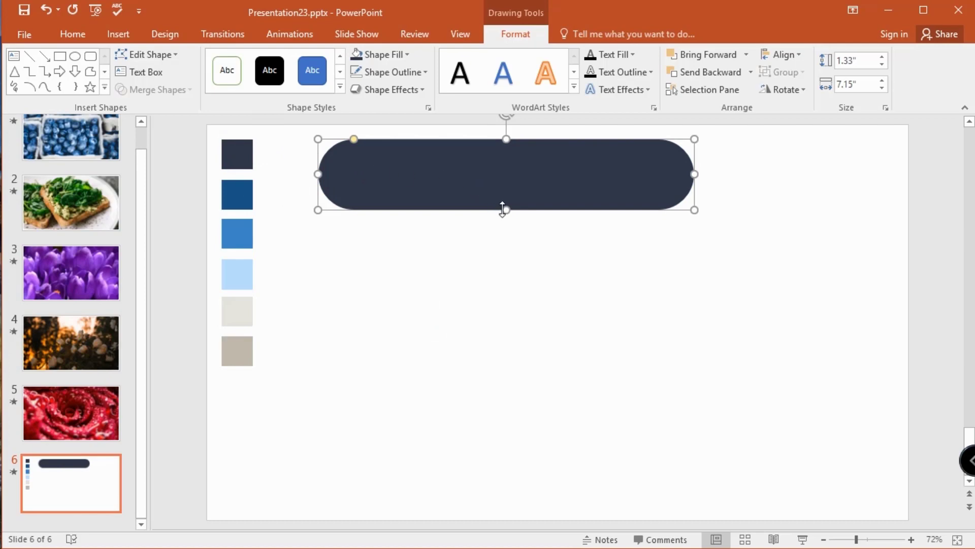
left_click_drag(488, 192, 486, 174)
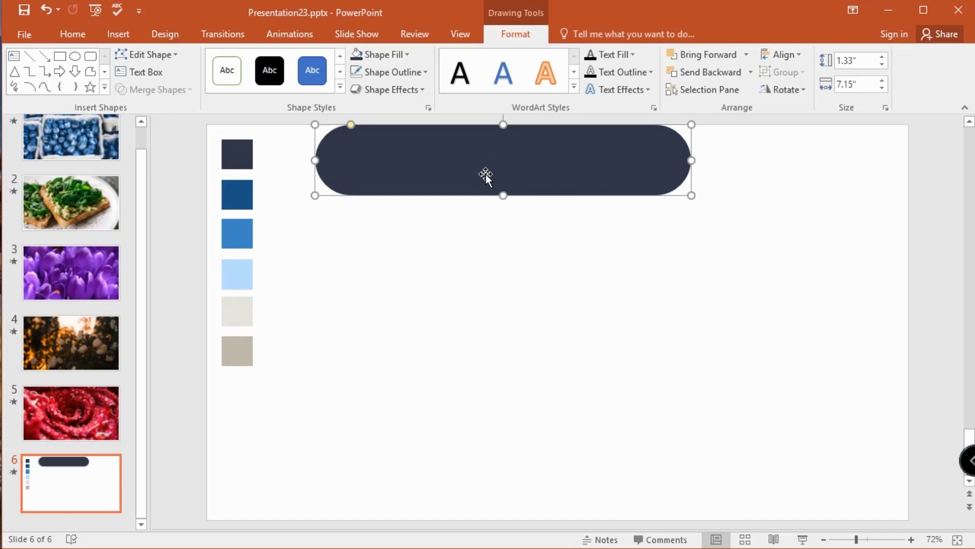
Step: Undo the accidental move, then copy two pills below, eyedropper-filled dark blue and mid blue
key("ctrl+z")
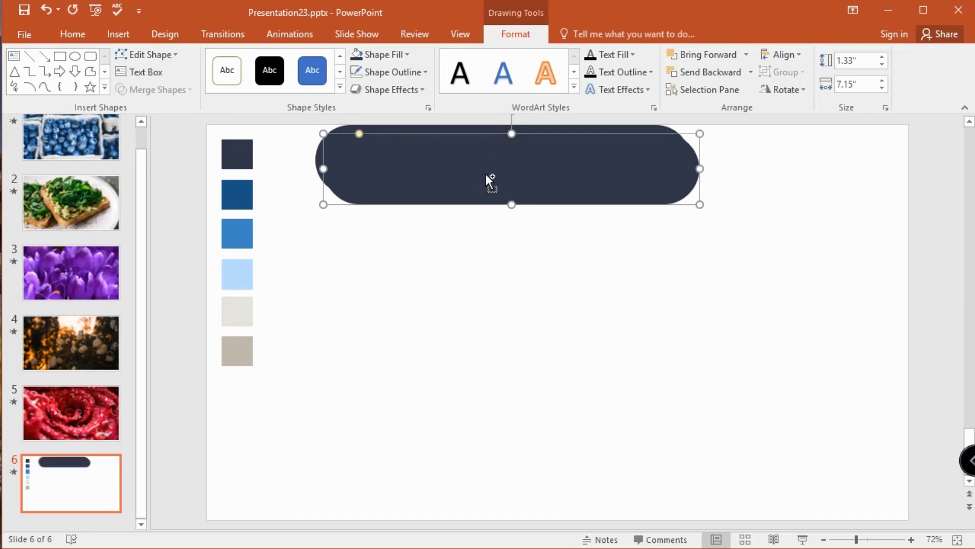
left_click_drag(475, 170, 466, 224)
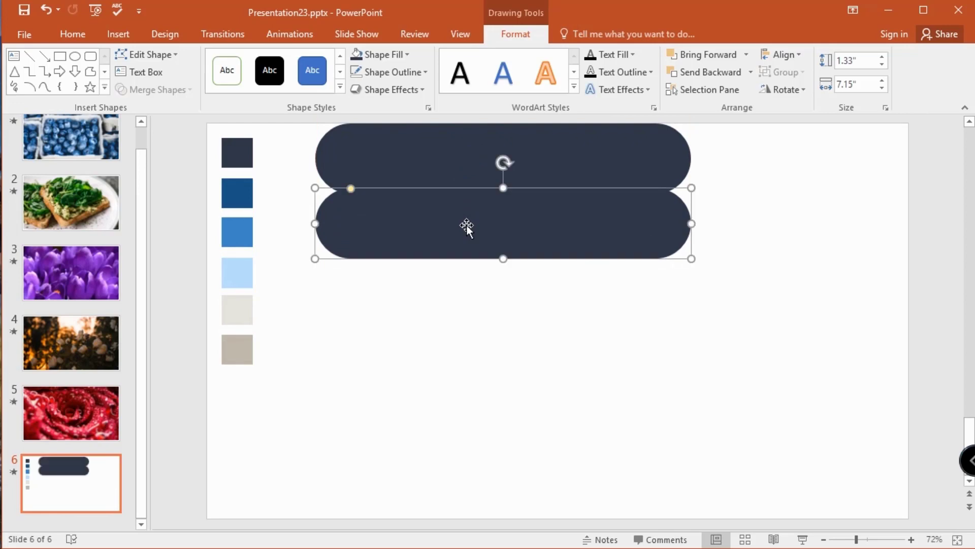
right_click(466, 224)
left_click(510, 182)
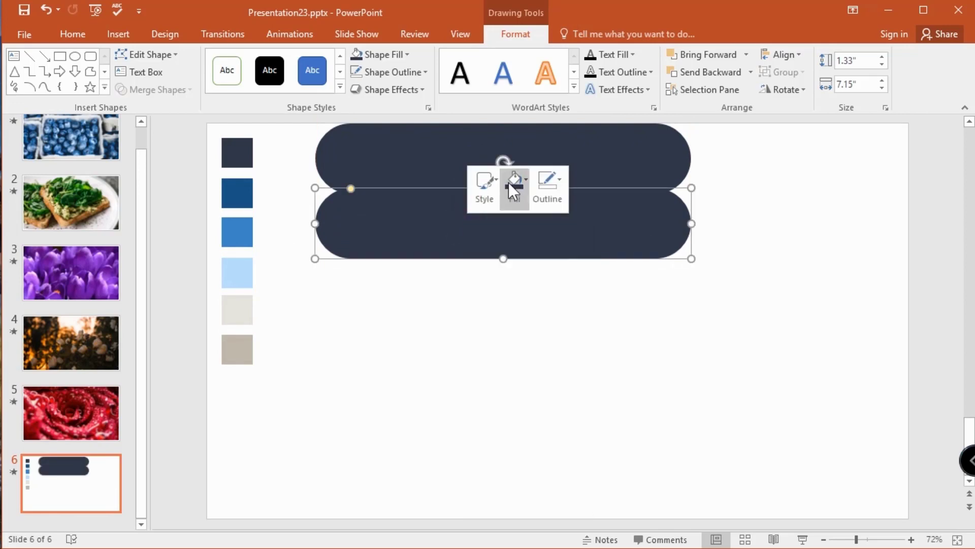
left_click(525, 403)
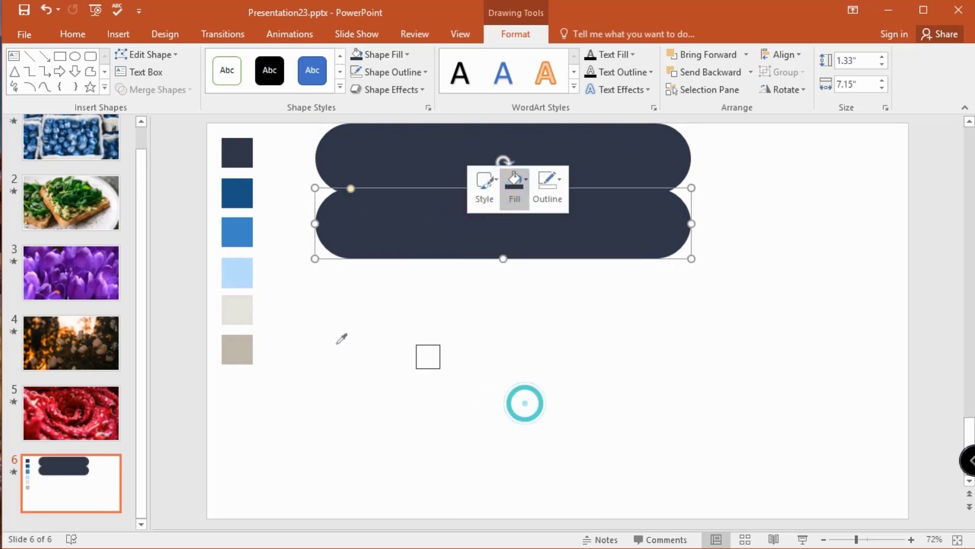
left_click(238, 196)
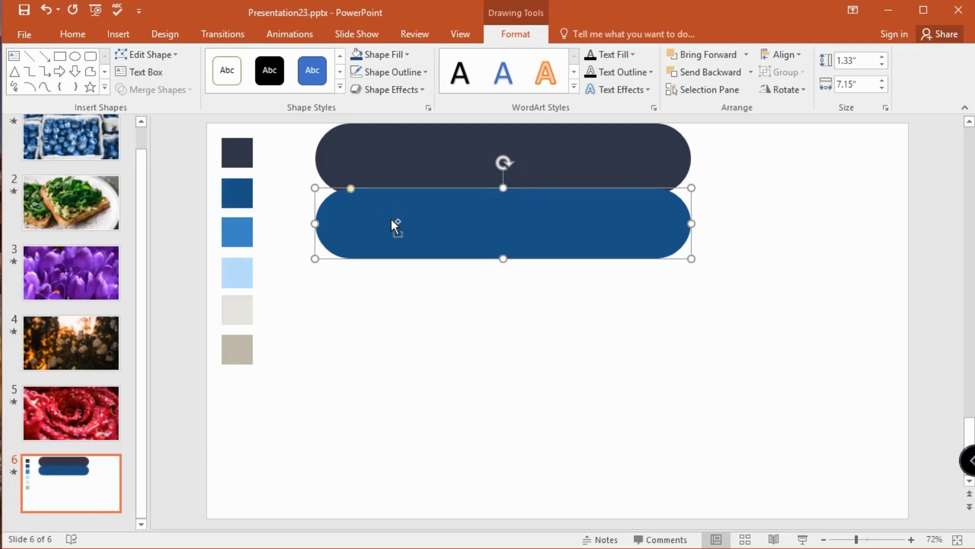
left_click_drag(391, 221, 427, 285)
right_click(430, 306)
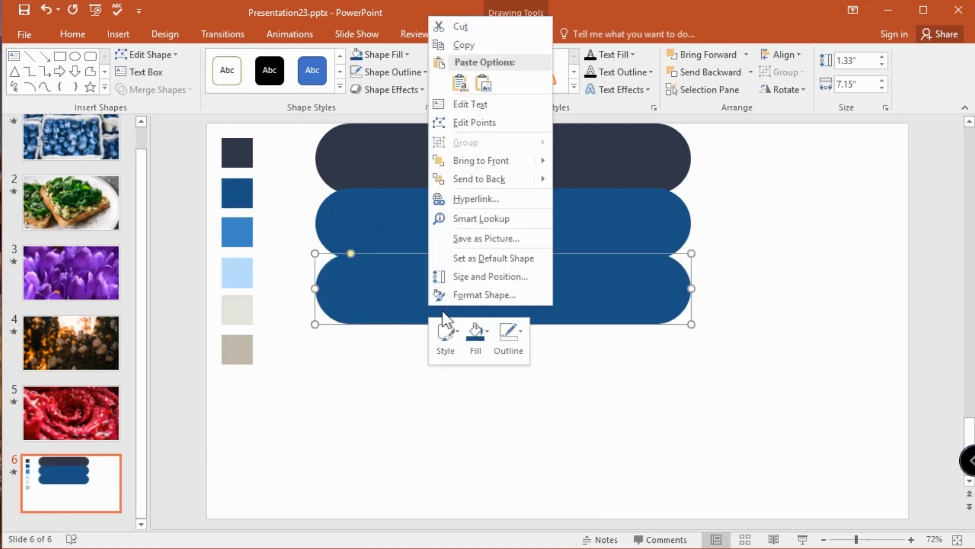
left_click(478, 331)
left_click(478, 254)
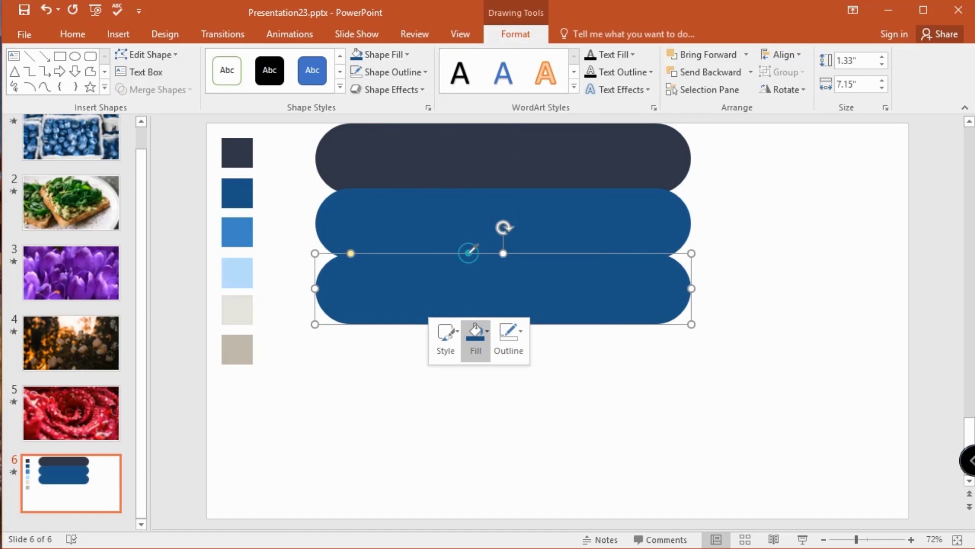
left_click(239, 232)
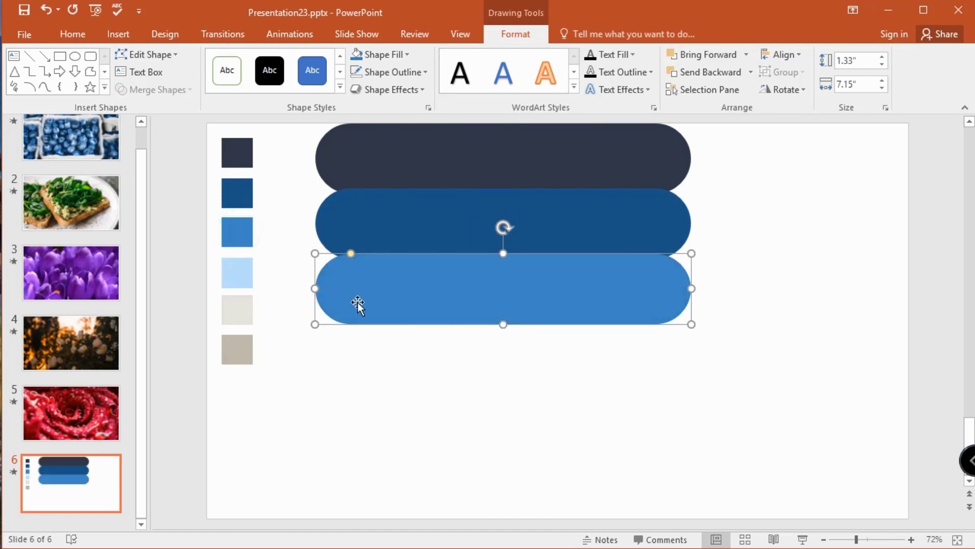
Step: Duplicate two more pills with Ctrl+D, filling them light blue and light grey from the swatches
key("ctrl+d")
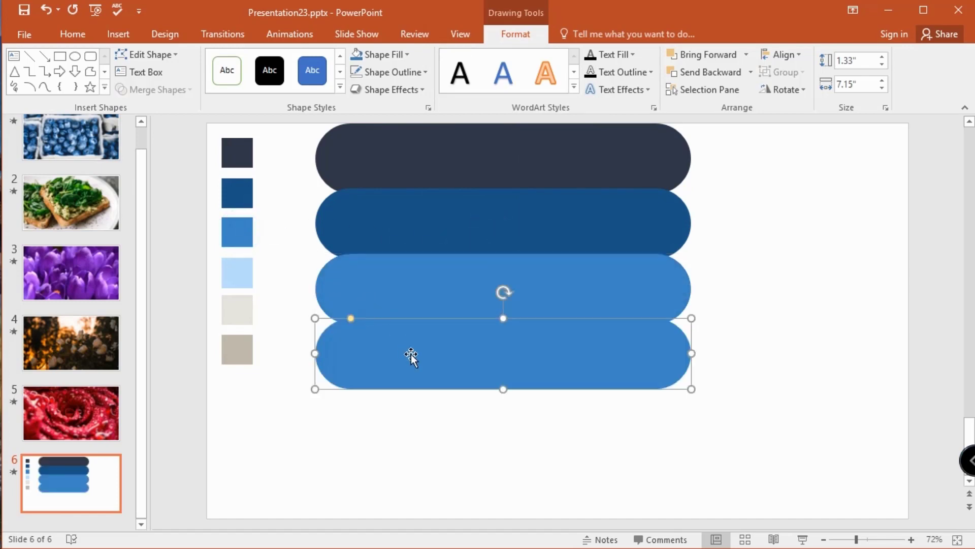
right_click(411, 353)
left_click(457, 381)
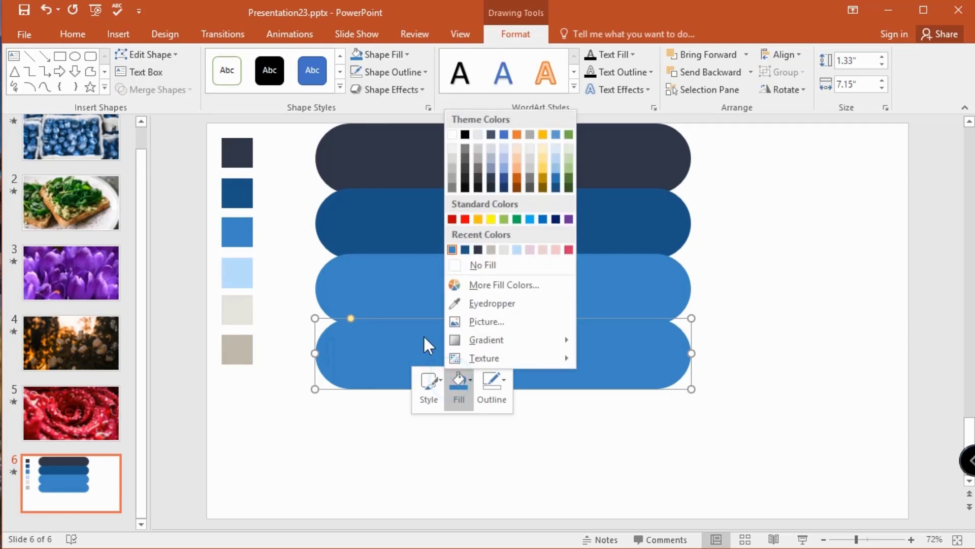
left_click(455, 304)
left_click(239, 272)
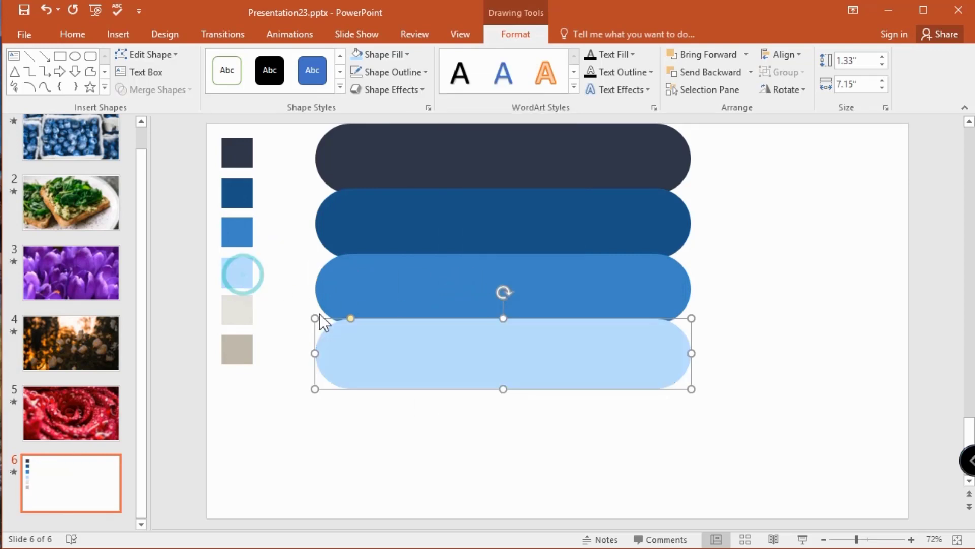
key("ctrl+d")
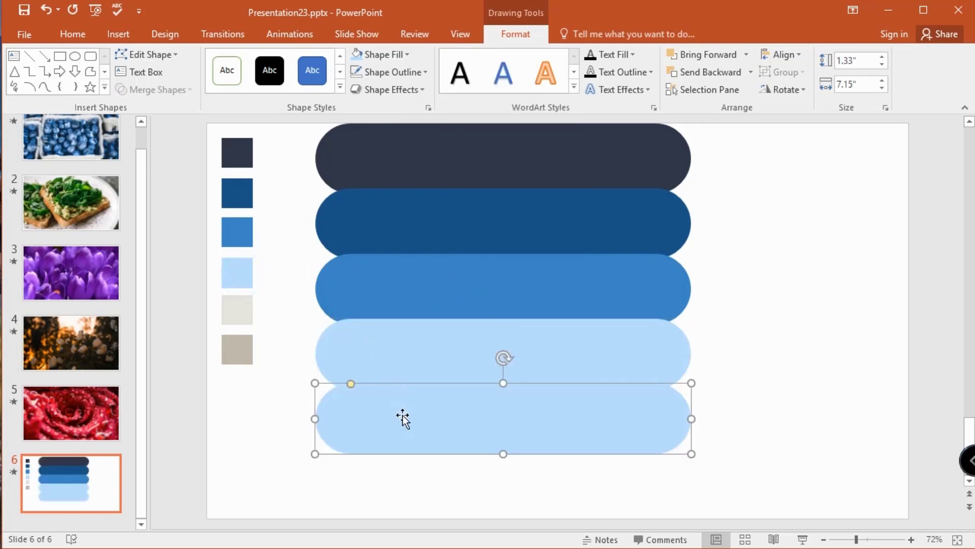
right_click(401, 414)
left_click(449, 447)
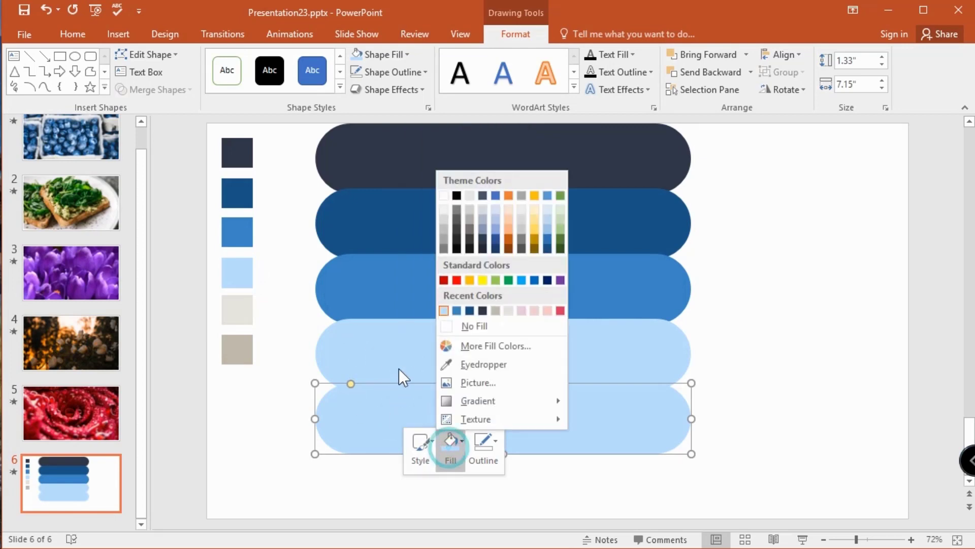
left_click(448, 363)
left_click(242, 308)
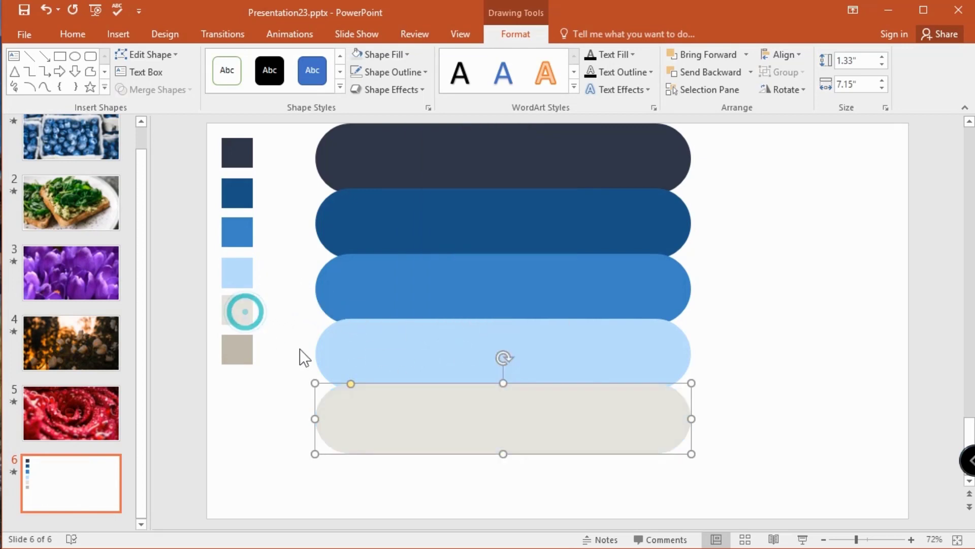
Step: Add the bottom pill filled with the taupe swatch colour, leaving the stack deselected
key("ctrl+d")
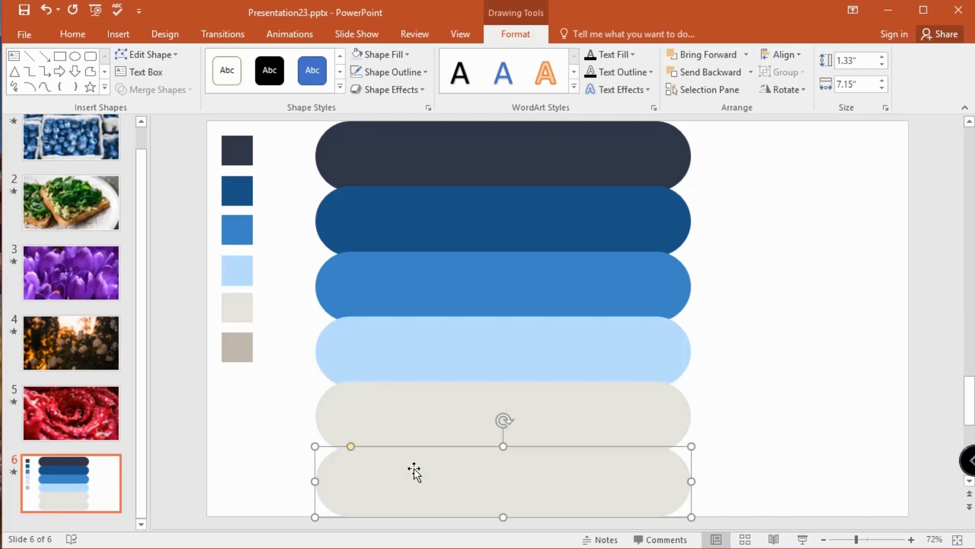
right_click(414, 471)
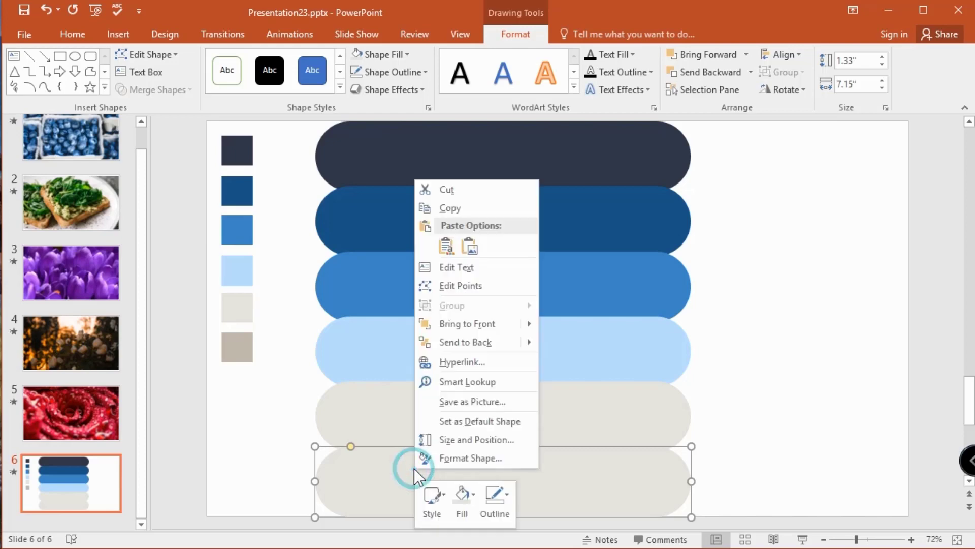
left_click(461, 492)
left_click(459, 417)
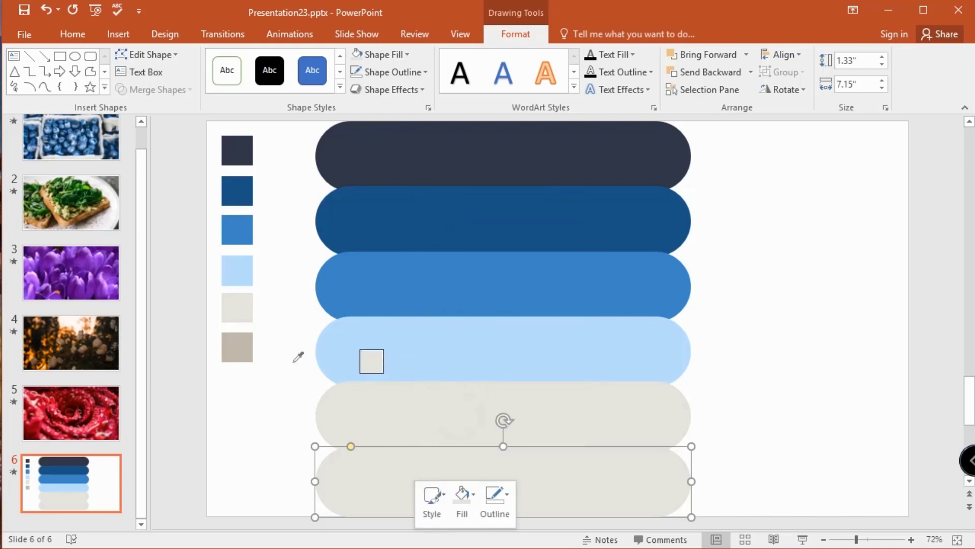
left_click(254, 347)
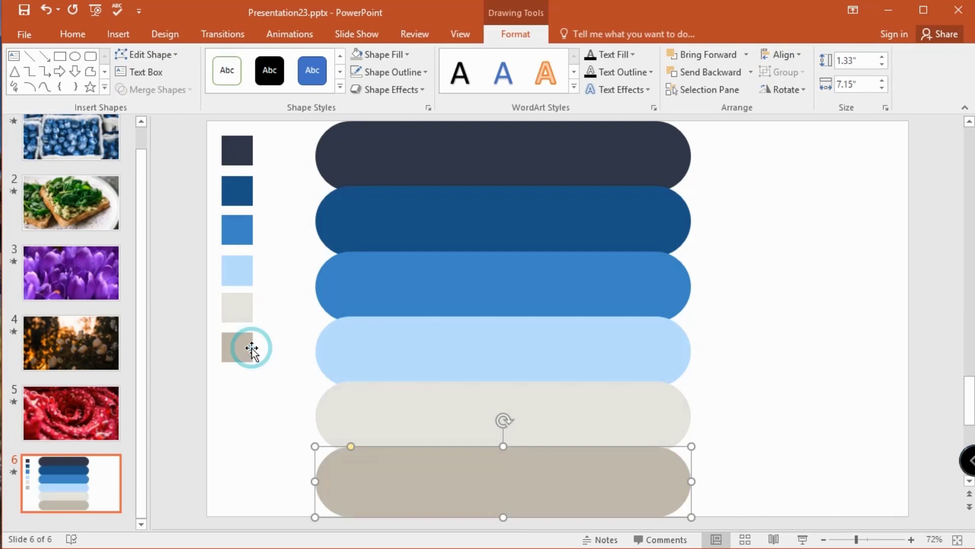
left_click(753, 285)
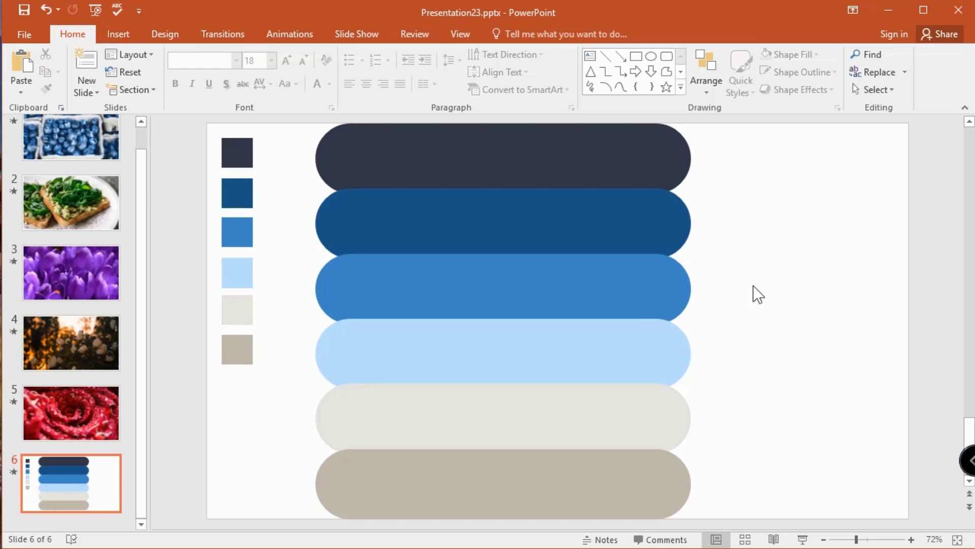
Step: Delete the six colour swatches and drag the whole pill stack just past the slide's left edge
left_click(223, 233)
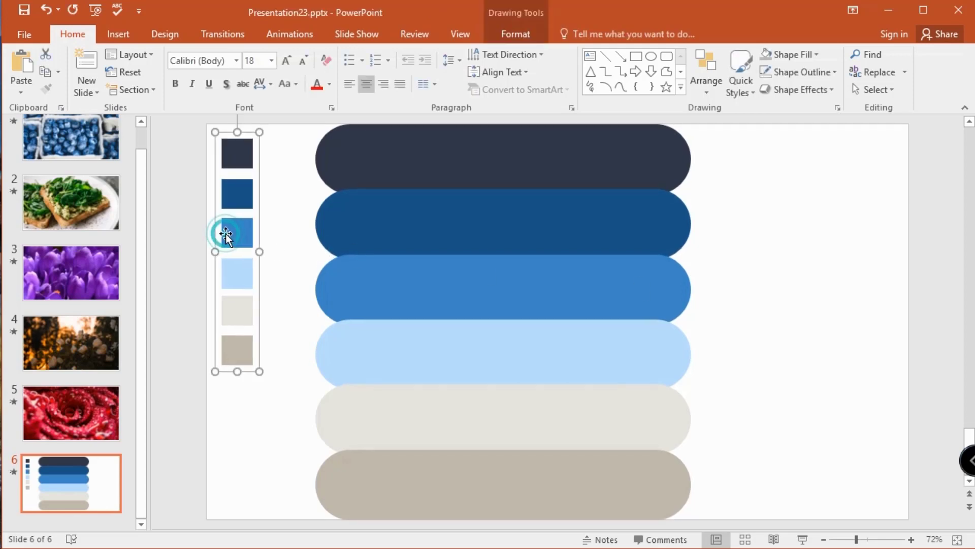
key("Delete")
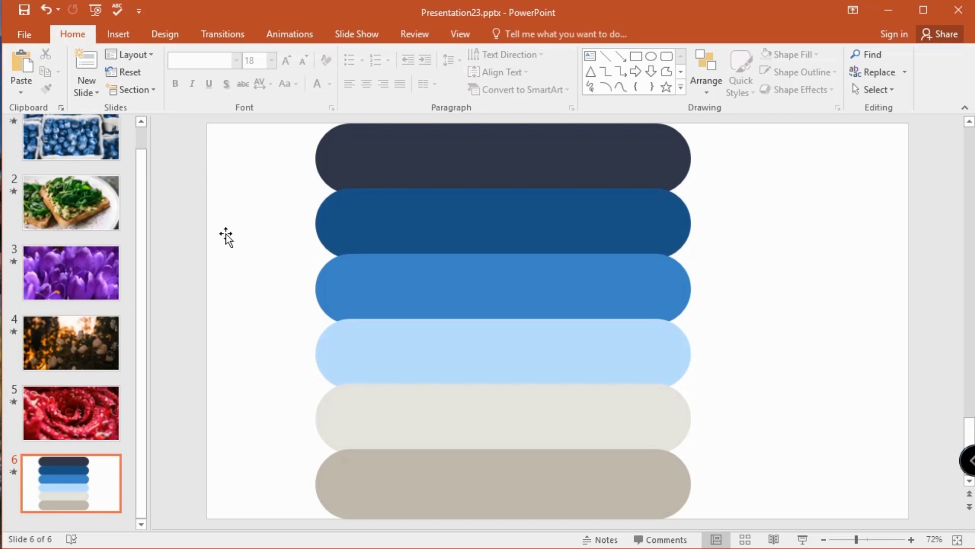
scroll(227, 239, "down", 2)
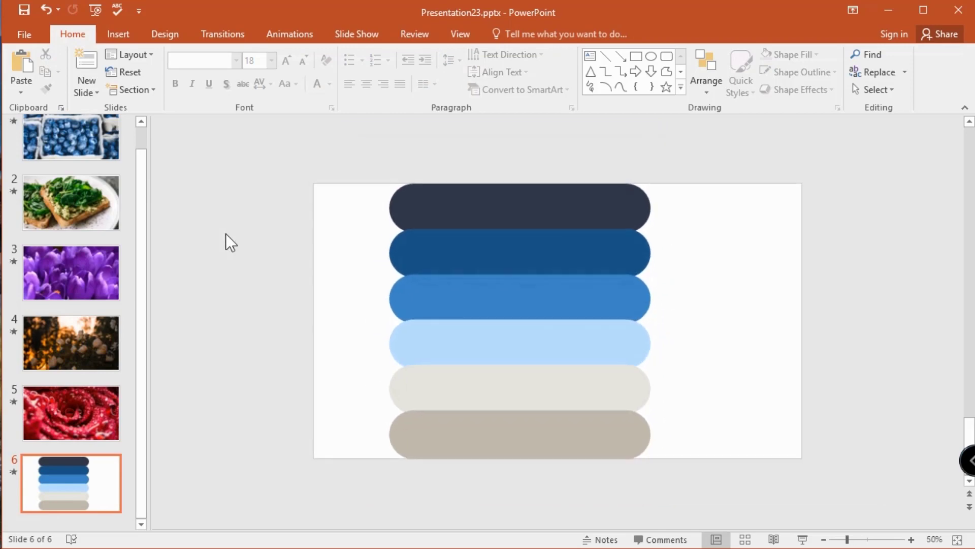
left_click_drag(351, 155, 709, 489)
left_click_drag(587, 220, 247, 220)
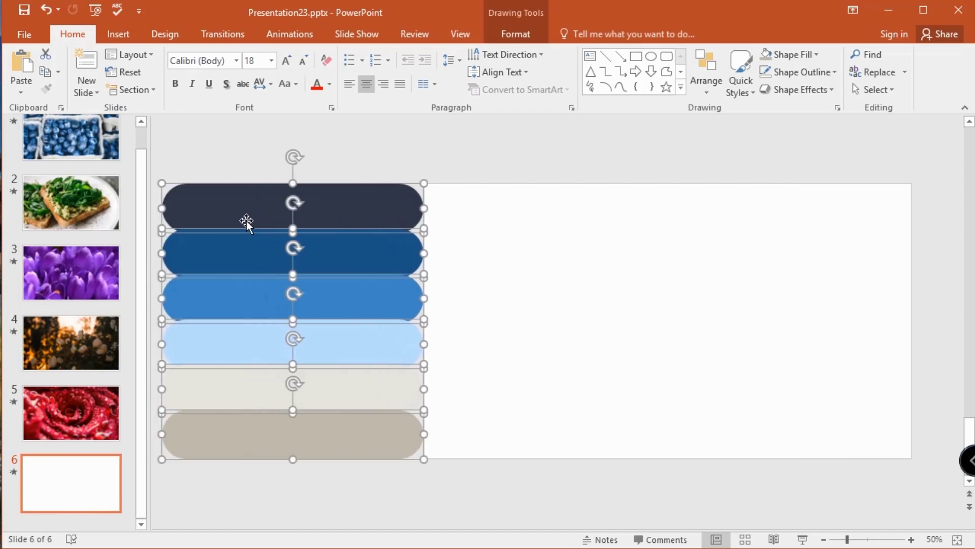
Step: Give only the top navy pill a Right line motion path from More Motion Paths
left_click(464, 142)
left_click(380, 193)
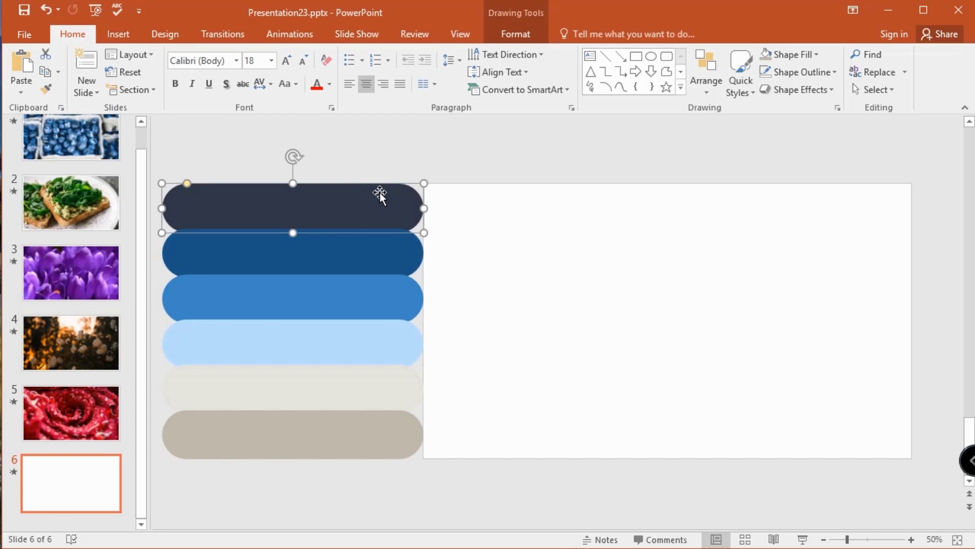
left_click(291, 41)
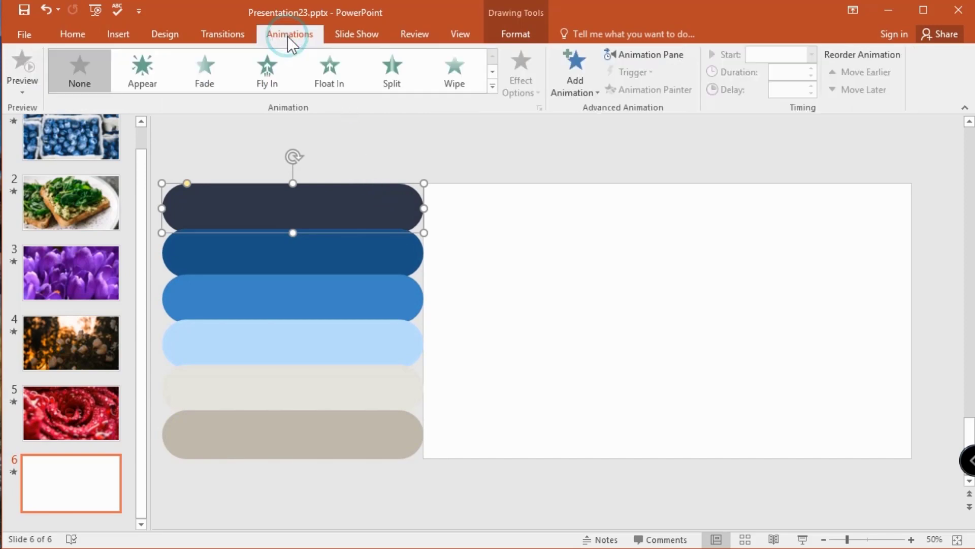
left_click(561, 89)
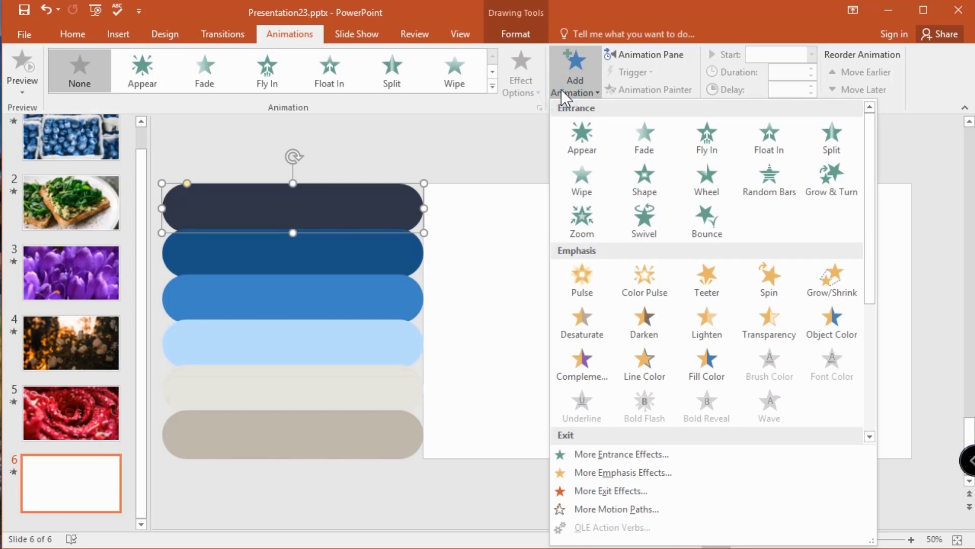
left_click(562, 508)
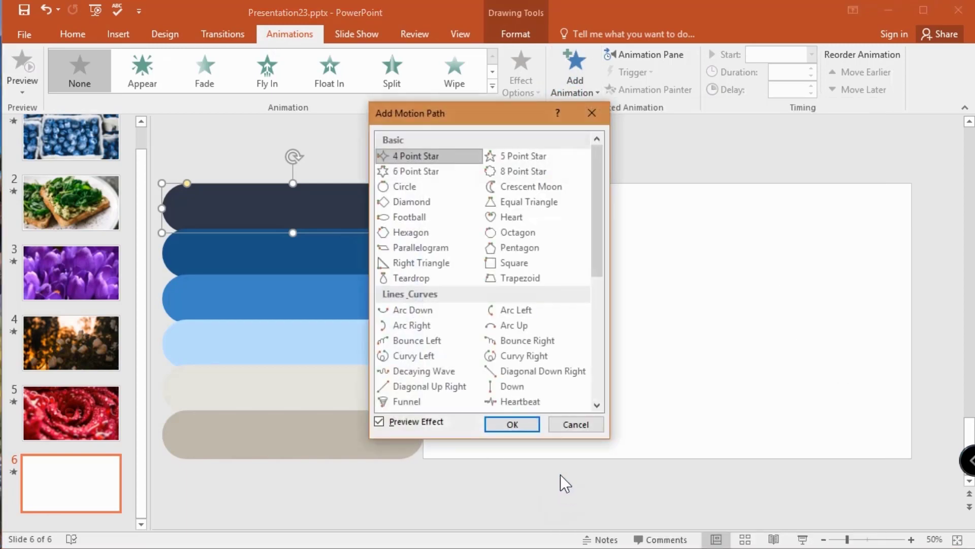
left_click_drag(489, 116, 753, 113)
left_click_drag(857, 190, 856, 237)
left_click(816, 317)
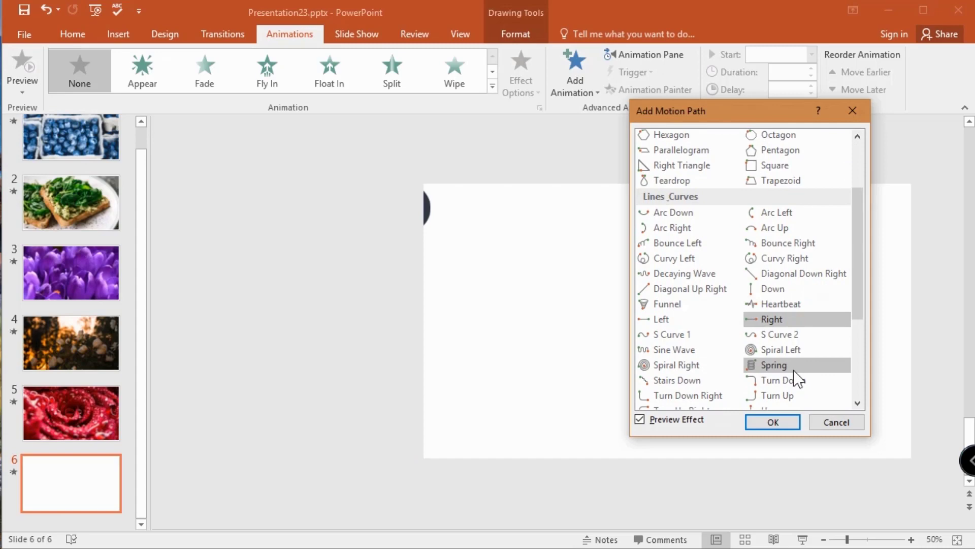
left_click(767, 421)
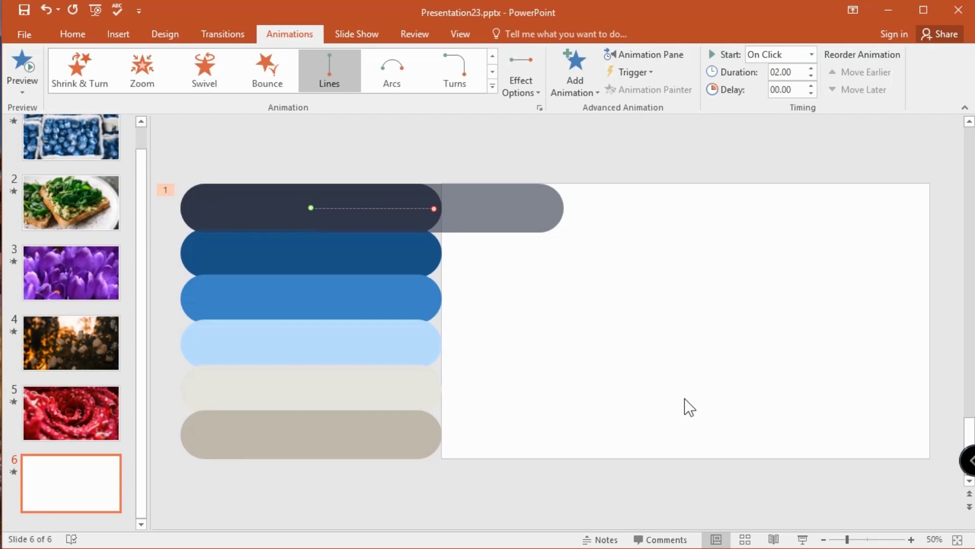
Step: Set the navy pill's motion to After Previous, 01.25 duration, ending past the slide's right edge
left_click(812, 54)
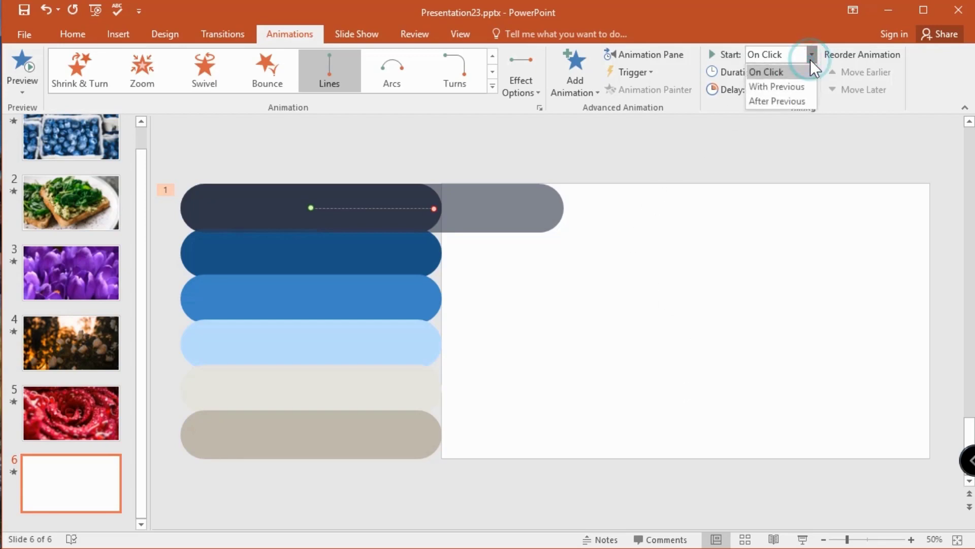
left_click(763, 101)
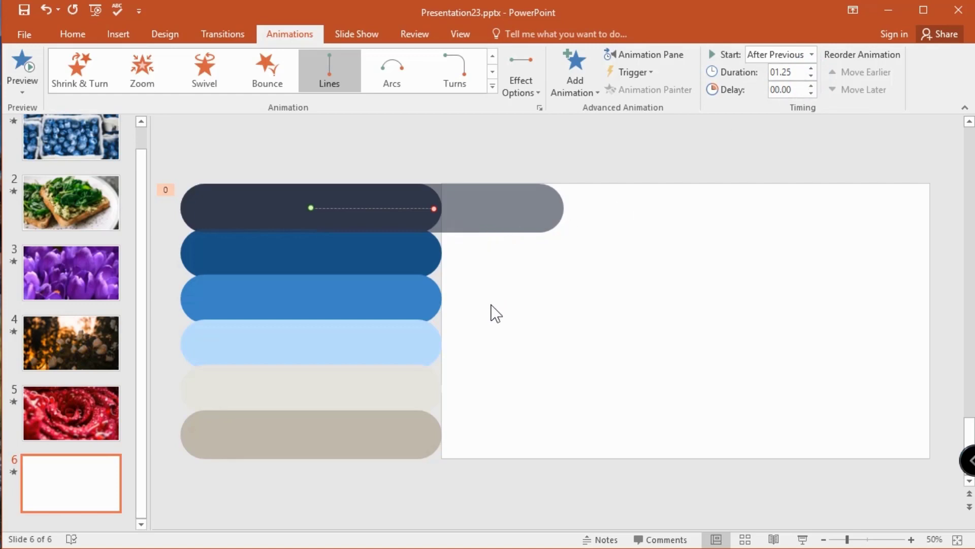
scroll(495, 313, "down", 2)
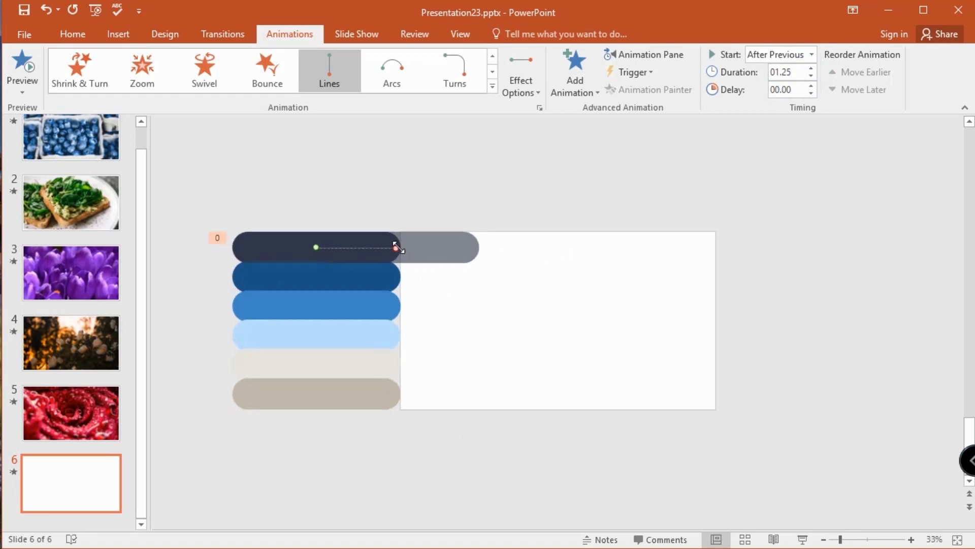
left_click_drag(396, 247, 802, 248)
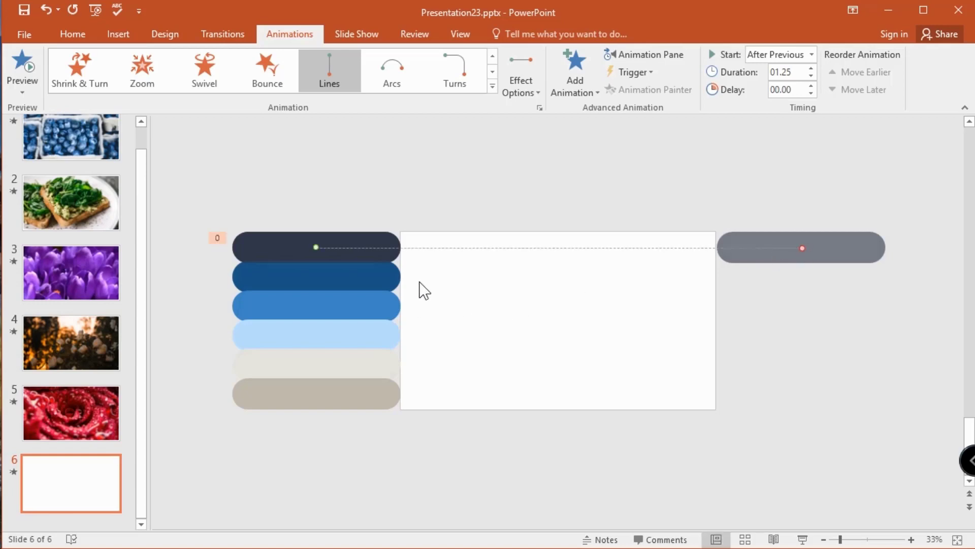
Step: Use Animation Painter to copy the navy pill's motion path onto the second and third pills
left_click(357, 240)
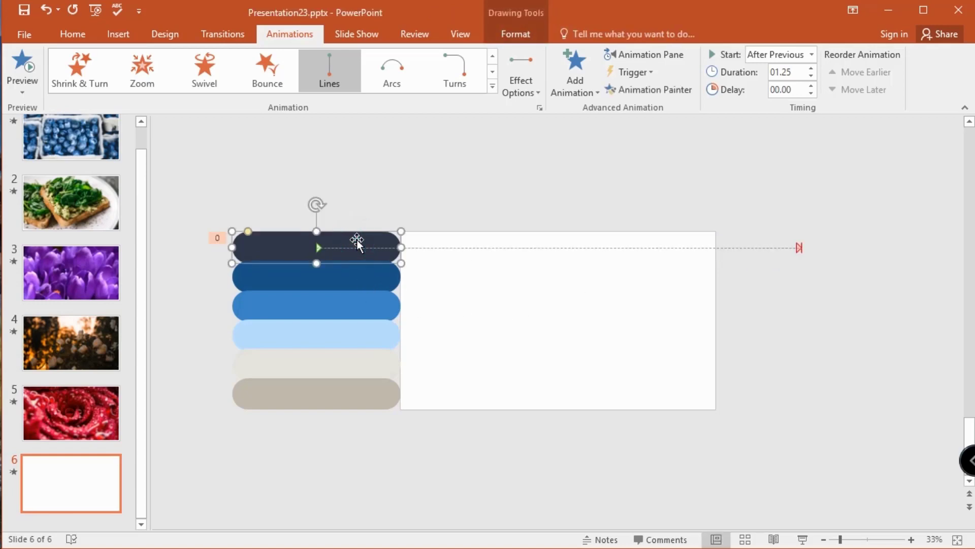
left_click(648, 90)
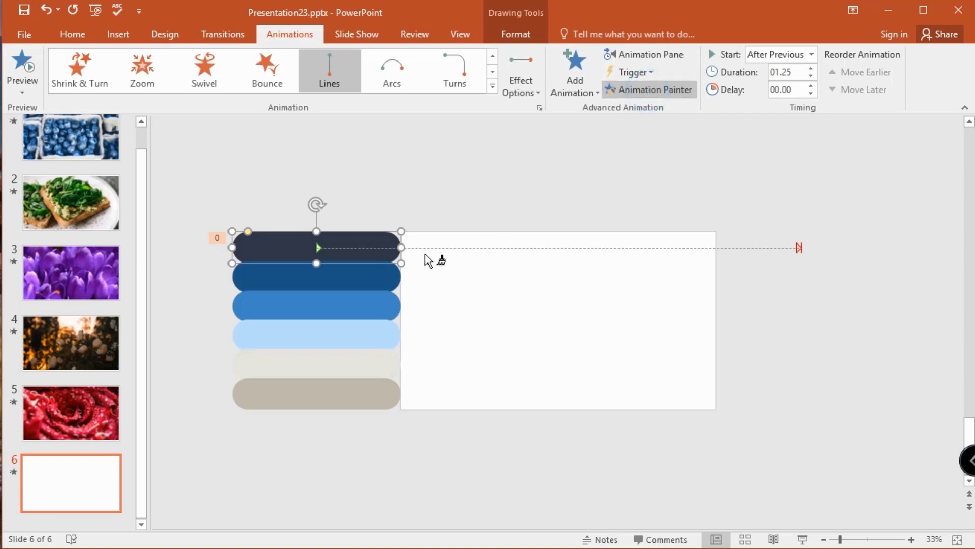
left_click(361, 277)
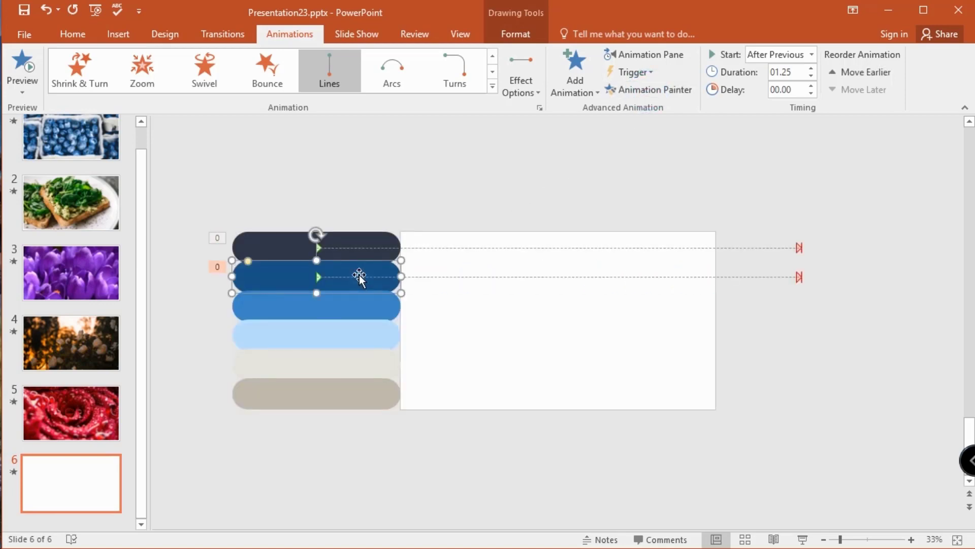
left_click(635, 92)
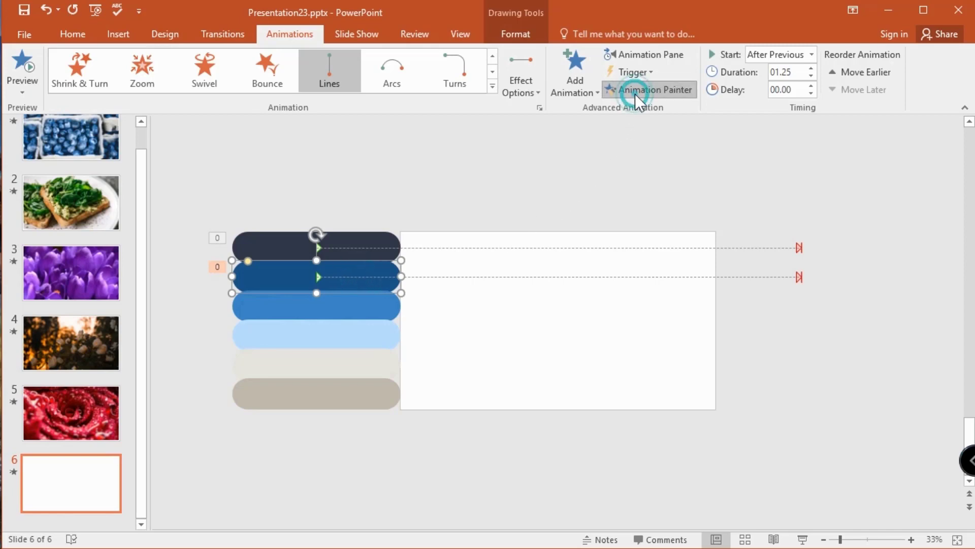
left_click(387, 304)
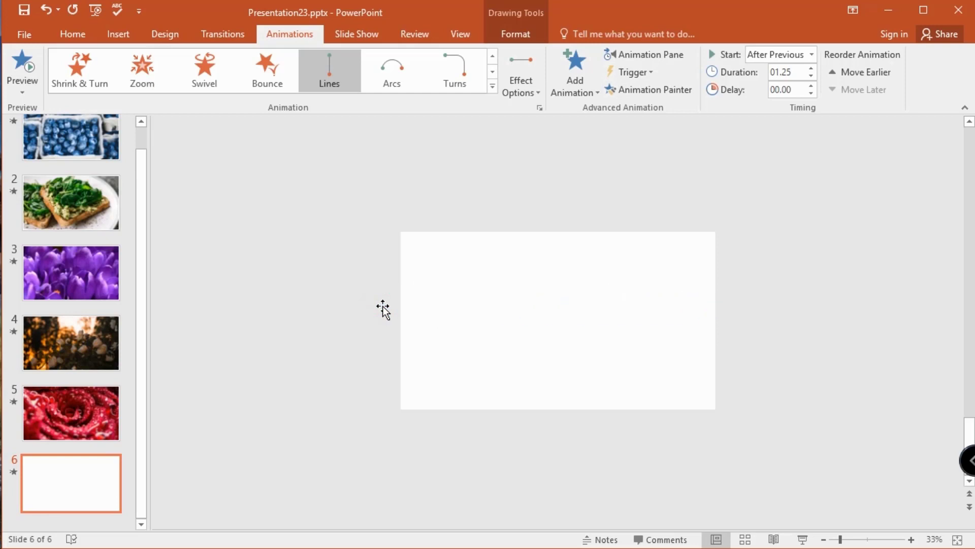
left_click(383, 306)
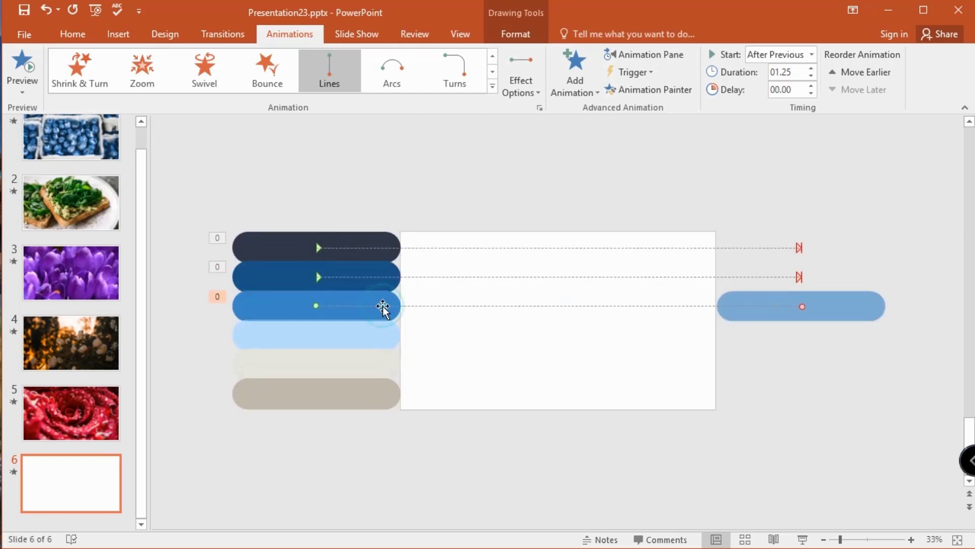
left_click(383, 306)
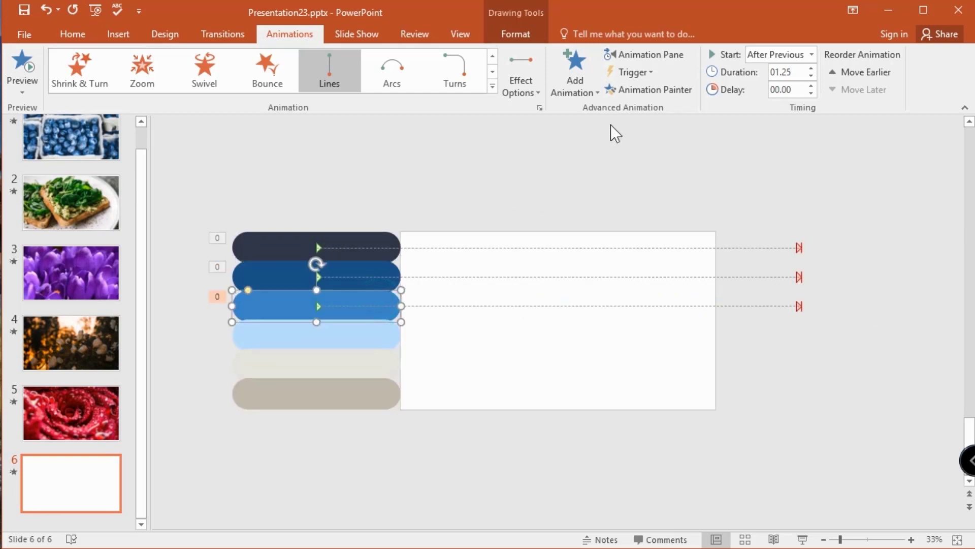
Step: Paint the same motion path onto the light-blue, light-grey and bottom taupe pills
left_click(635, 89)
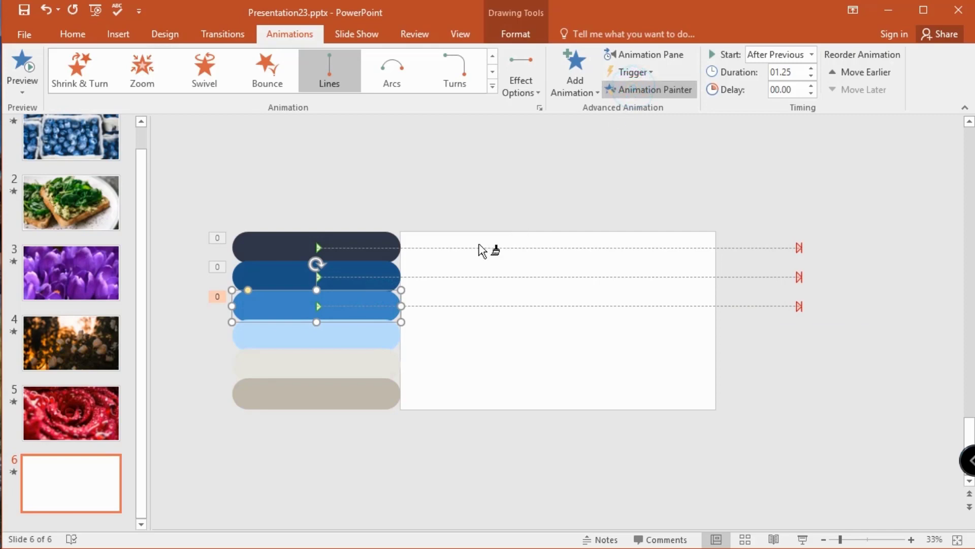
left_click(379, 331)
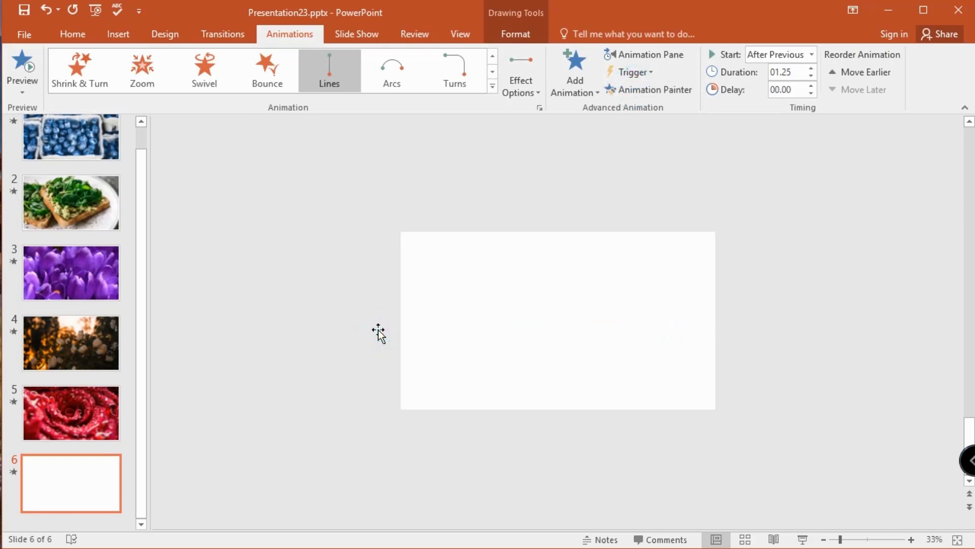
left_click(378, 330)
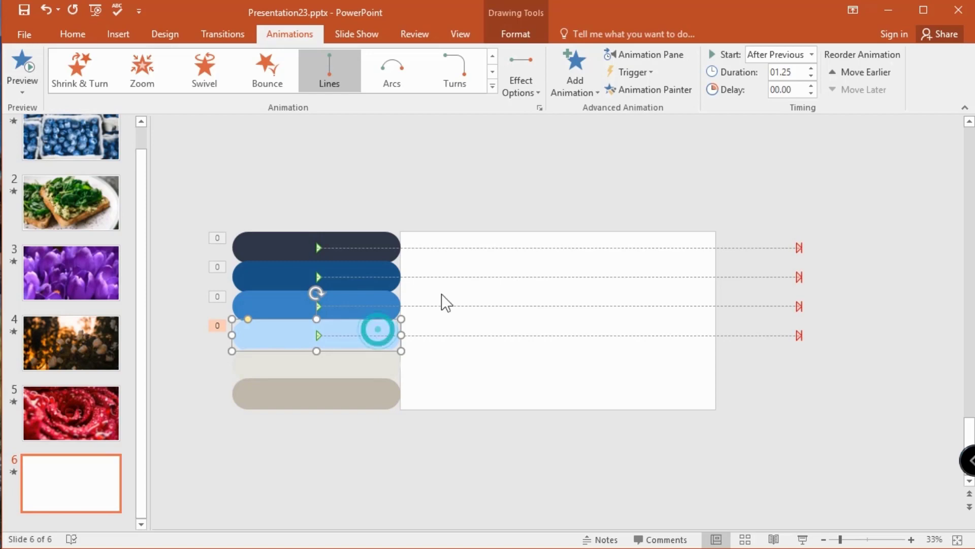
left_click(660, 86)
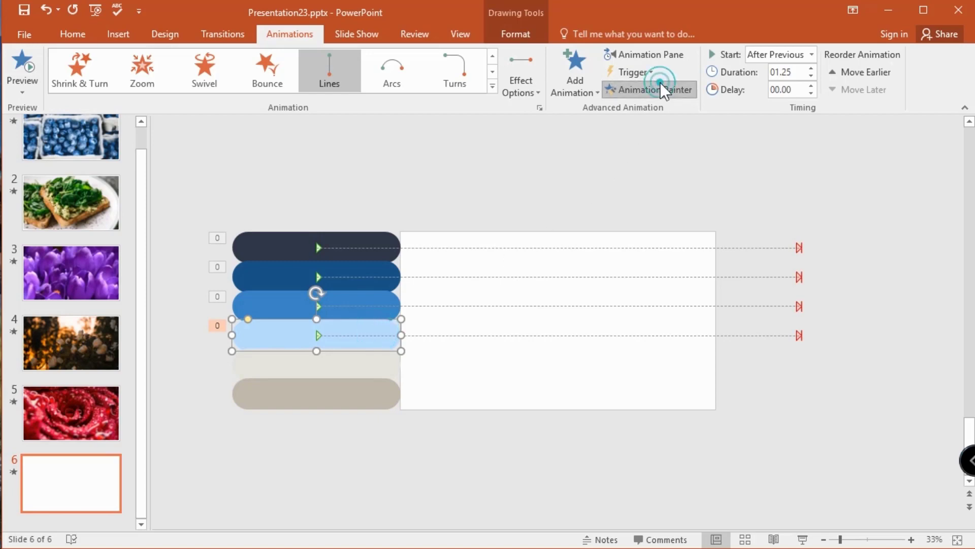
left_click(367, 365)
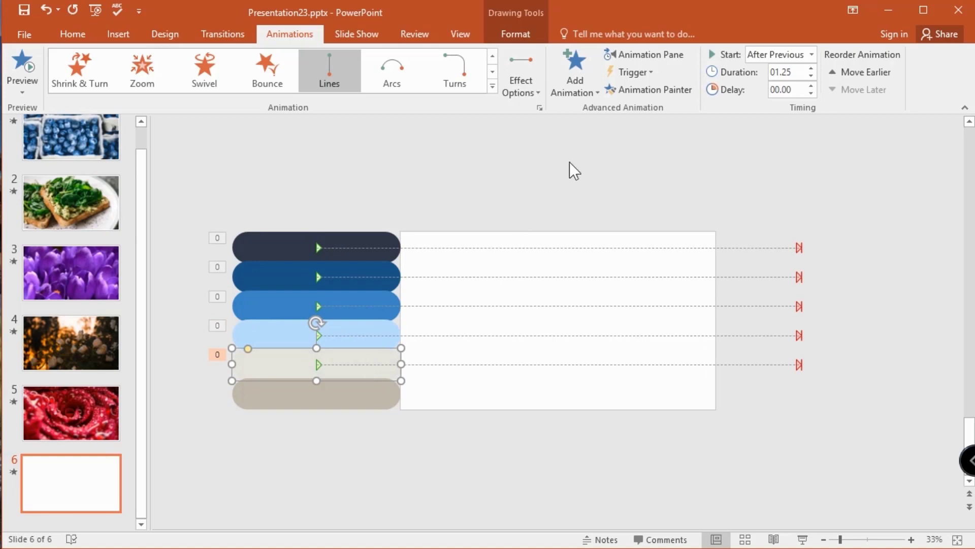
left_click(629, 91)
left_click(367, 396)
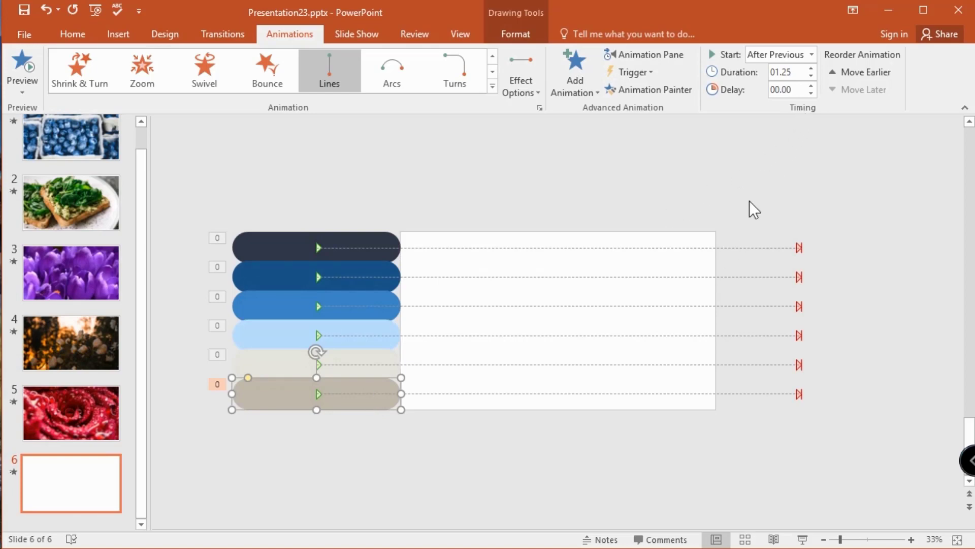
left_click(359, 276)
left_click(803, 90)
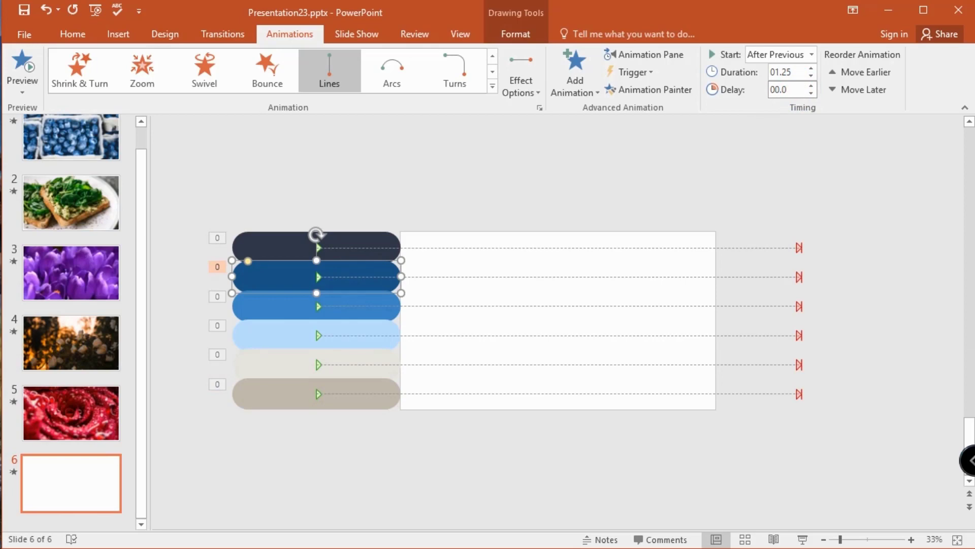
Step: Give the lower pills increasing delays, from 00.05 up to 00.25 on the taupe pill
left_click(362, 304)
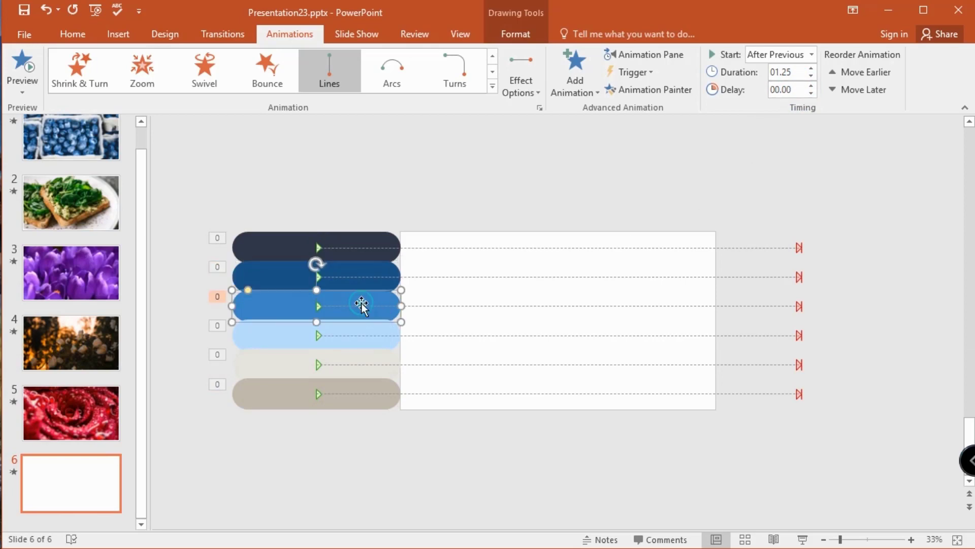
left_click(799, 91)
left_click(361, 334)
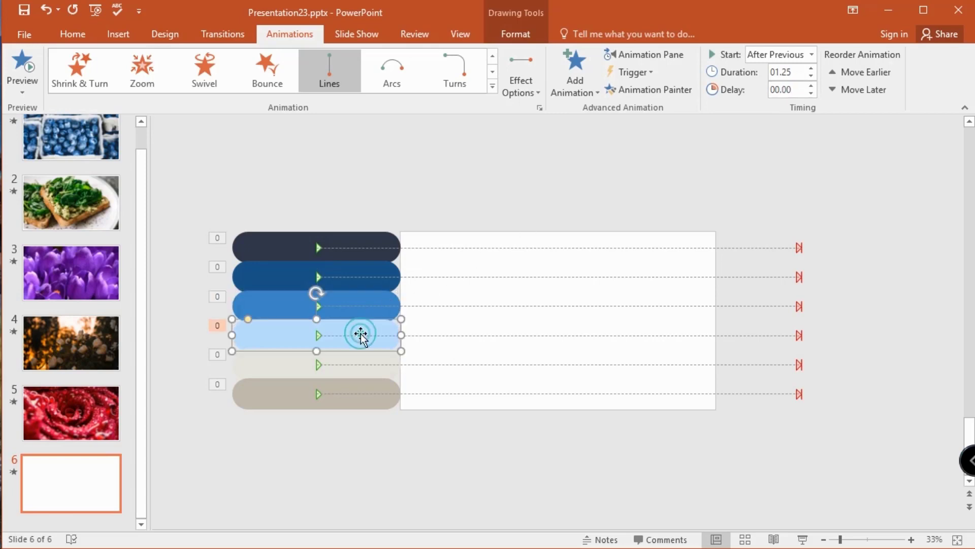
double_click(787, 89)
type("00.0")
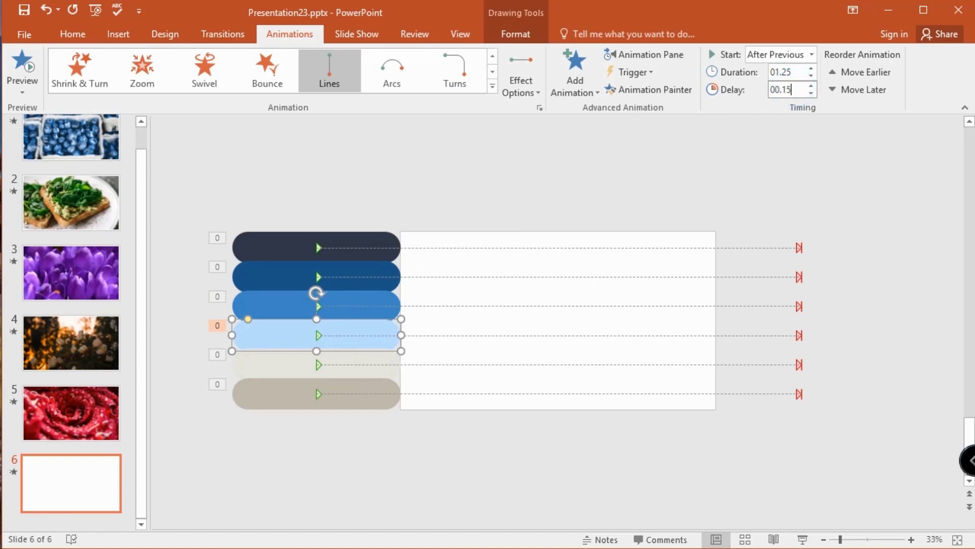
type("5")
left_click(349, 359)
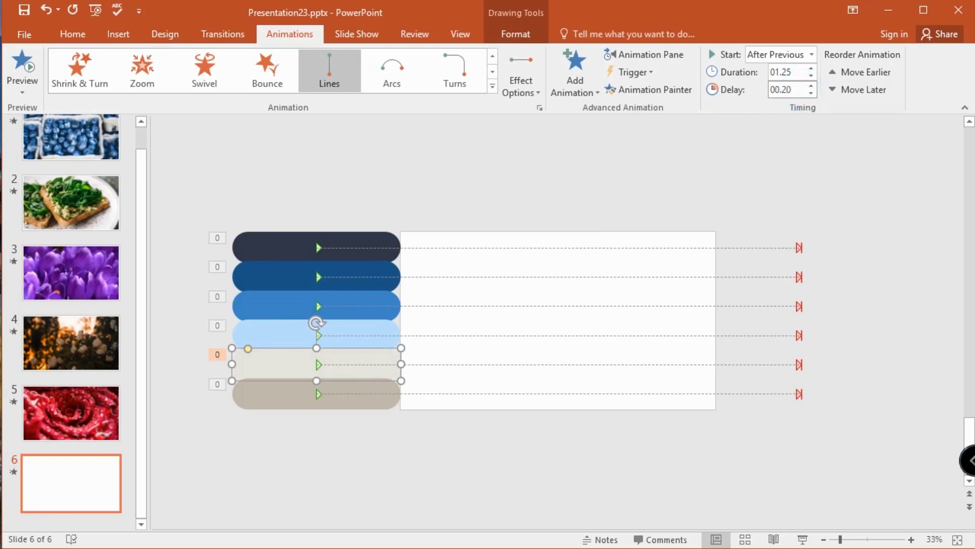
left_click(331, 392)
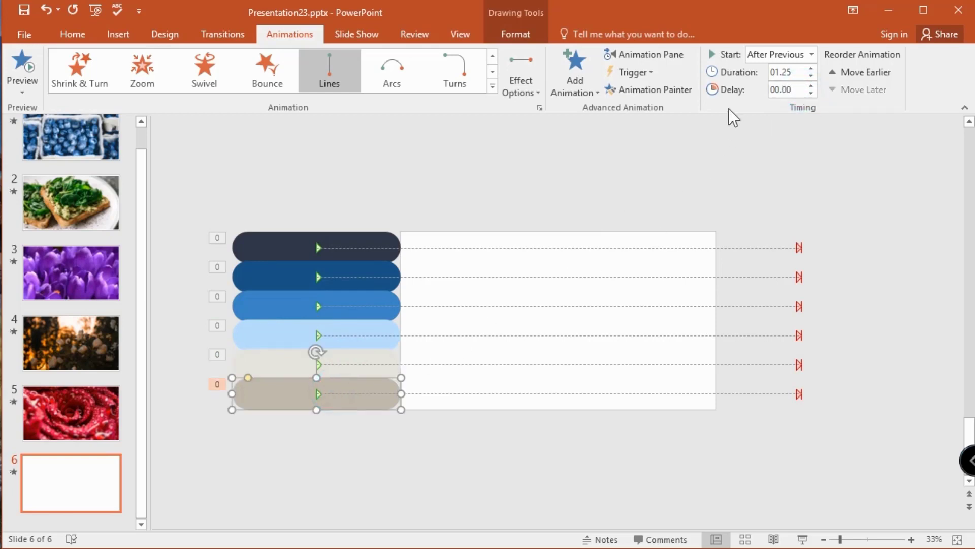
left_click(792, 89)
left_click(667, 150)
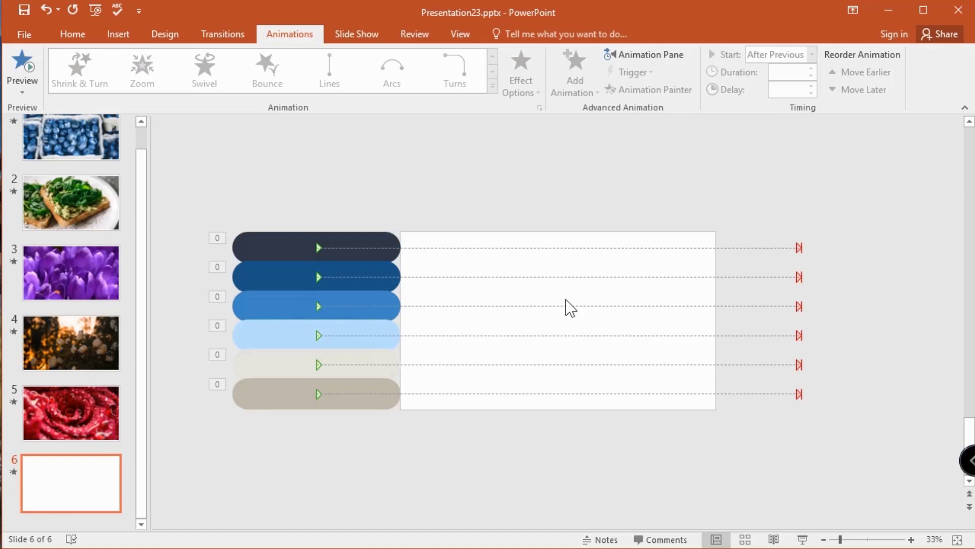
Step: Insert the blueberry photo with a Fade starting With Previous, 00.25 duration, 00.75 delay
left_click(124, 35)
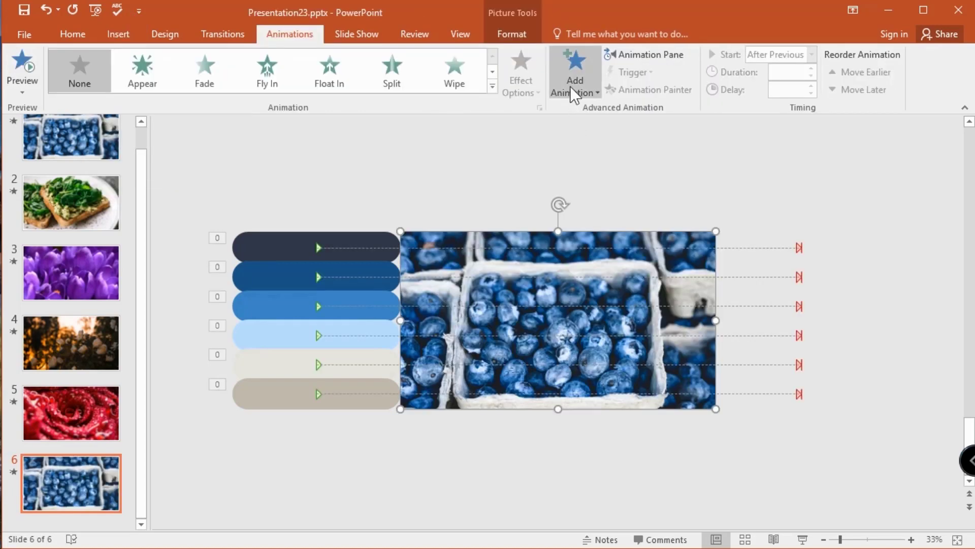
left_click(570, 86)
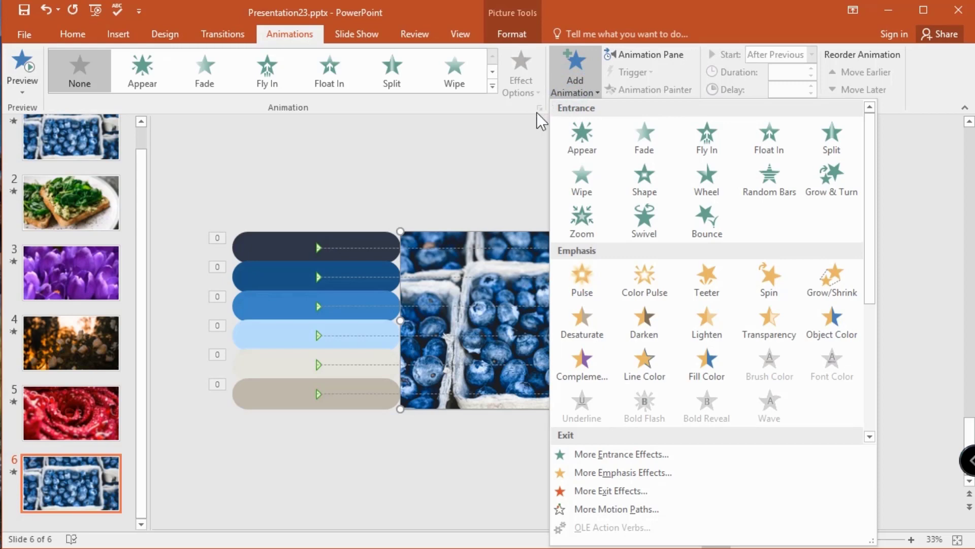
left_click(655, 145)
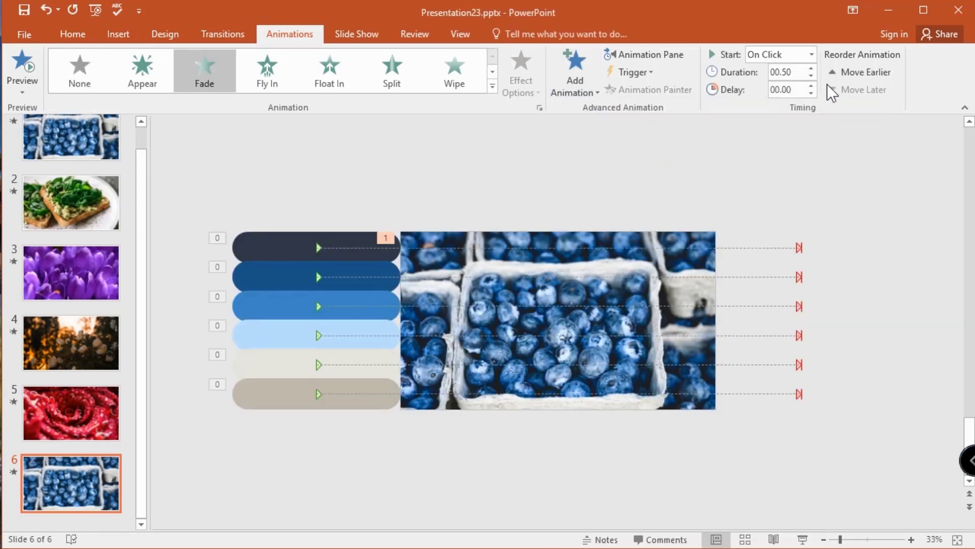
left_click(813, 54)
left_click(754, 83)
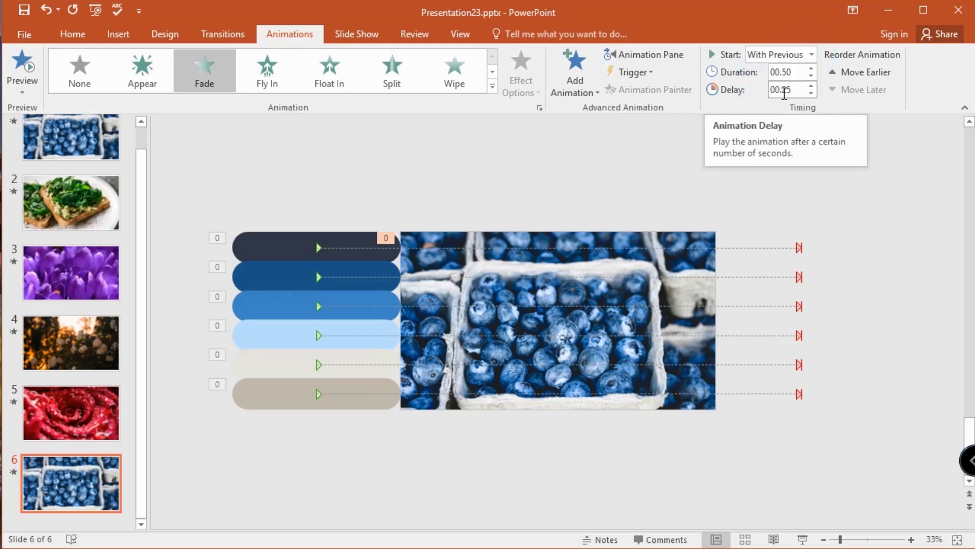
left_click(811, 75)
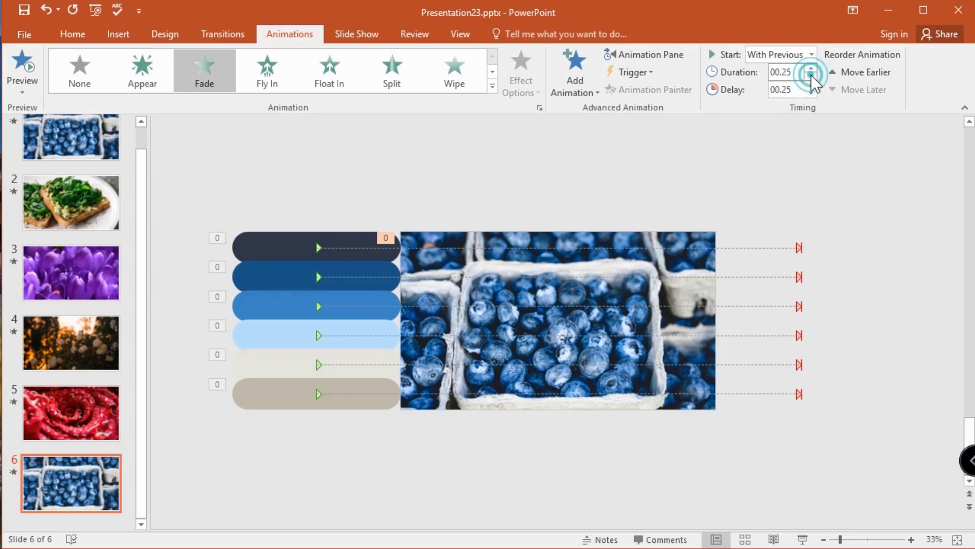
left_click(810, 87)
Step: Switch the second and third pills' motion paths to start With Previous
left_click(729, 165)
left_click(278, 275)
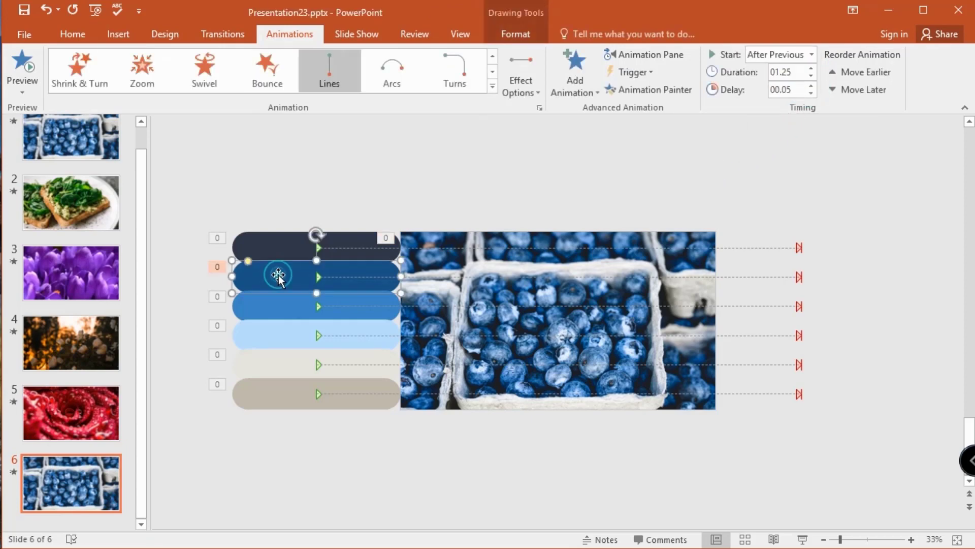
left_click(811, 54)
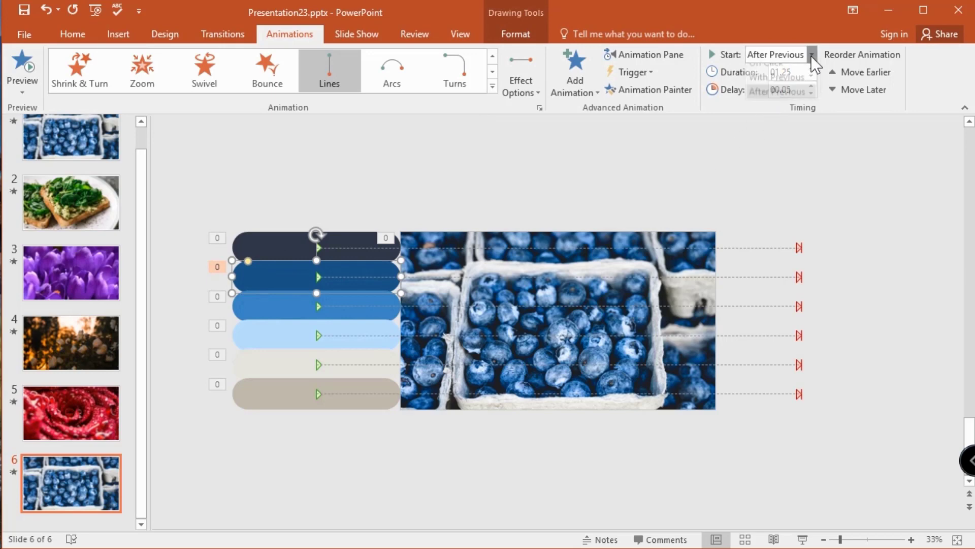
left_click(759, 90)
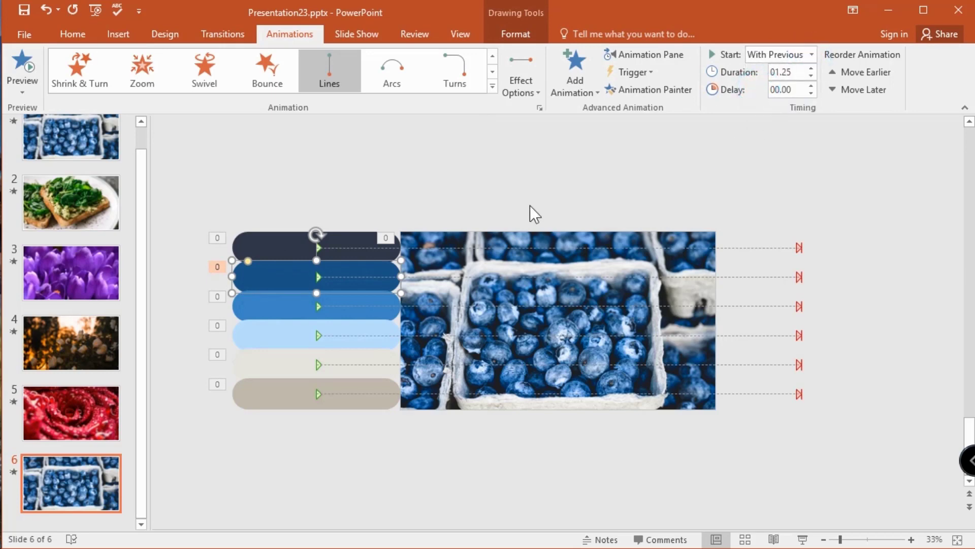
left_click(279, 315)
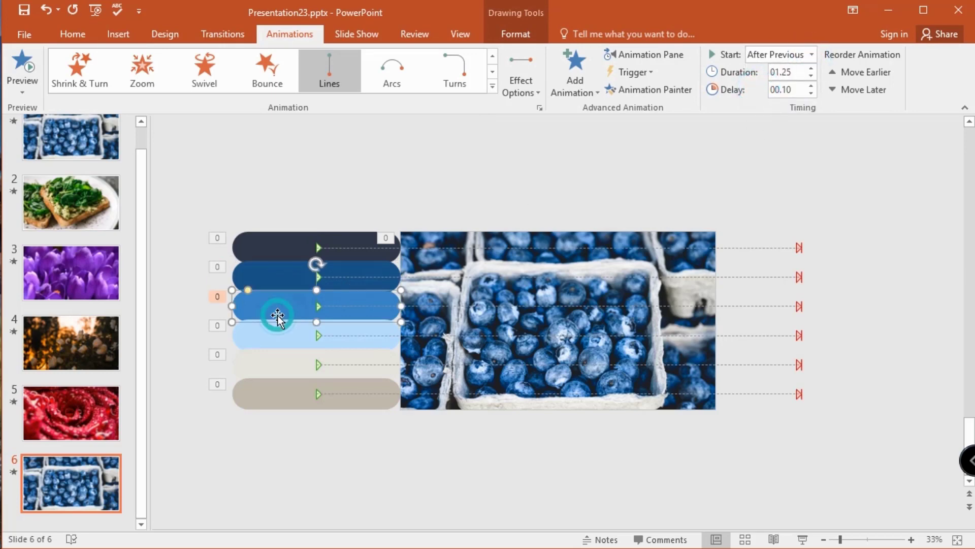
left_click(811, 56)
left_click(760, 89)
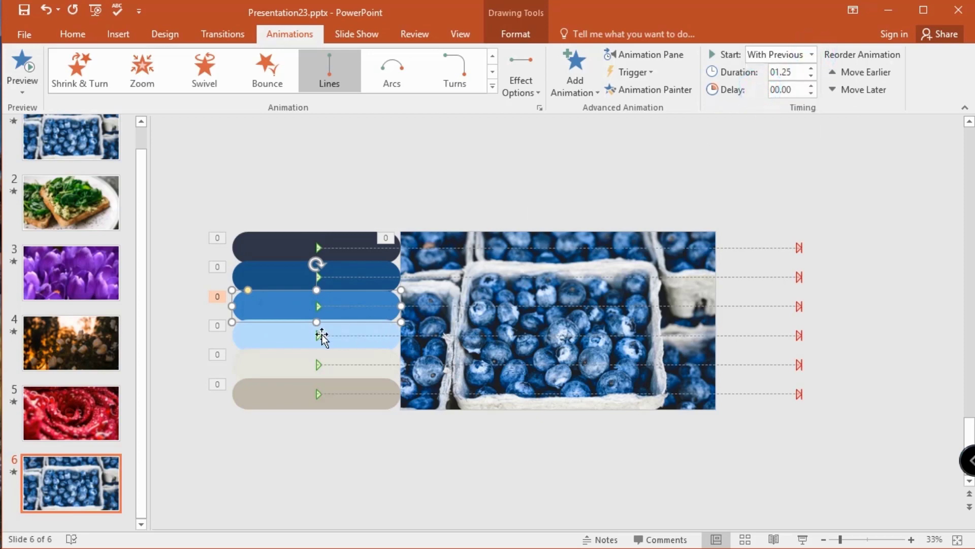
Step: Switch the fourth and fifth pills' motion paths to With Previous as well
left_click(299, 337)
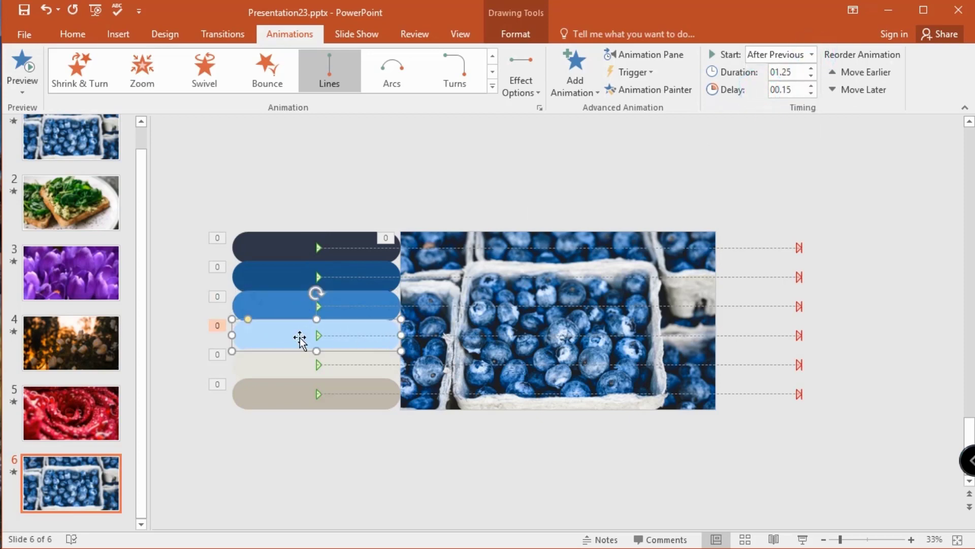
left_click(807, 54)
left_click(756, 87)
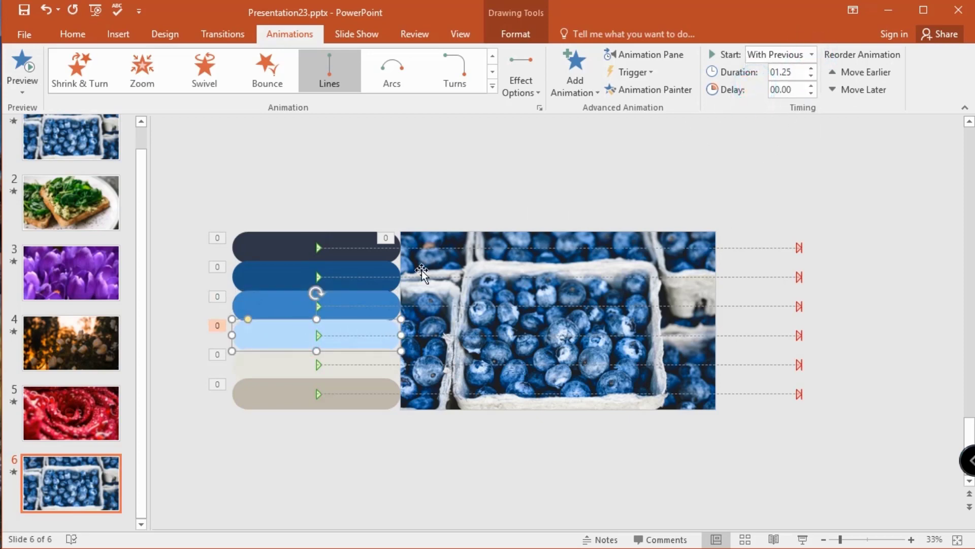
left_click(281, 357)
left_click(813, 55)
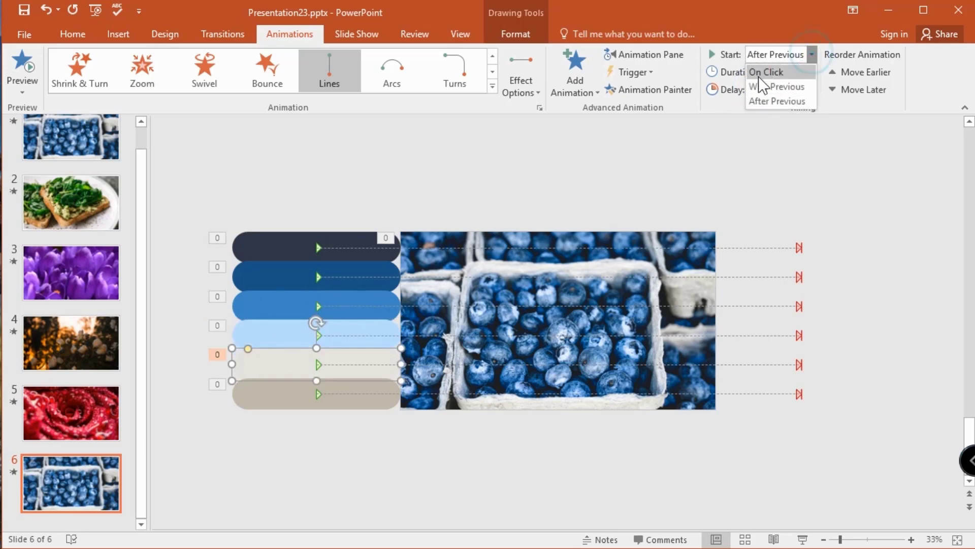
left_click(767, 87)
left_click(271, 400)
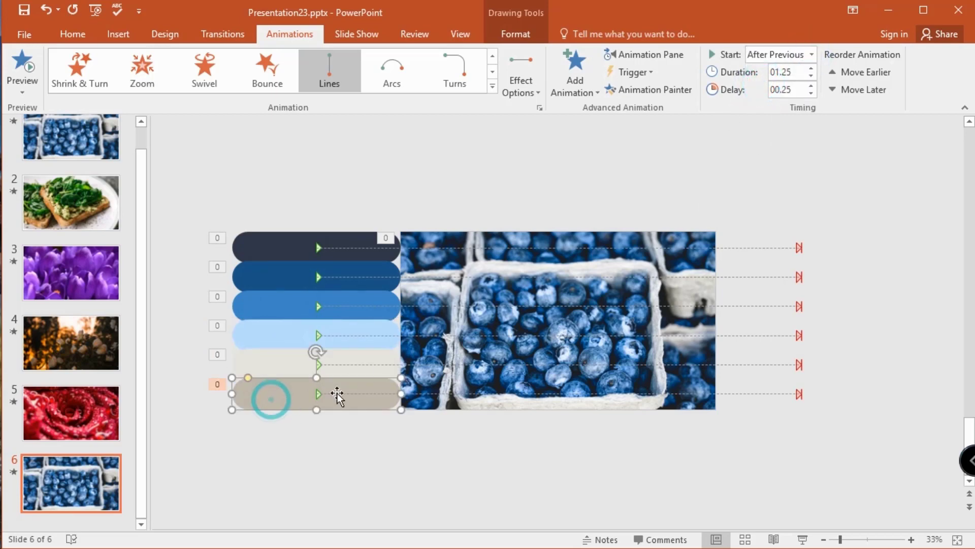
Step: Set the tan pill to With Previous, then browse slides 2 through 5 to the rose slide
left_click(816, 54)
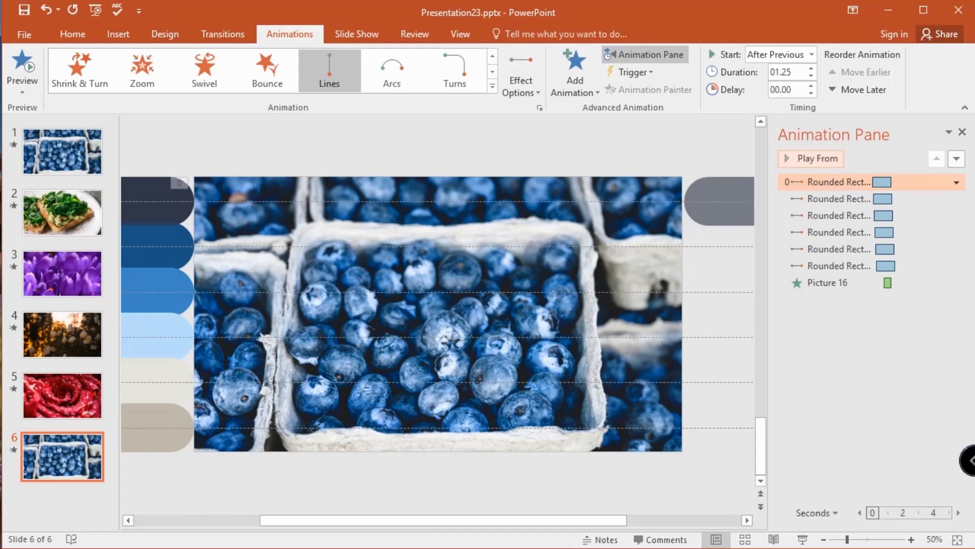
left_click(61, 223)
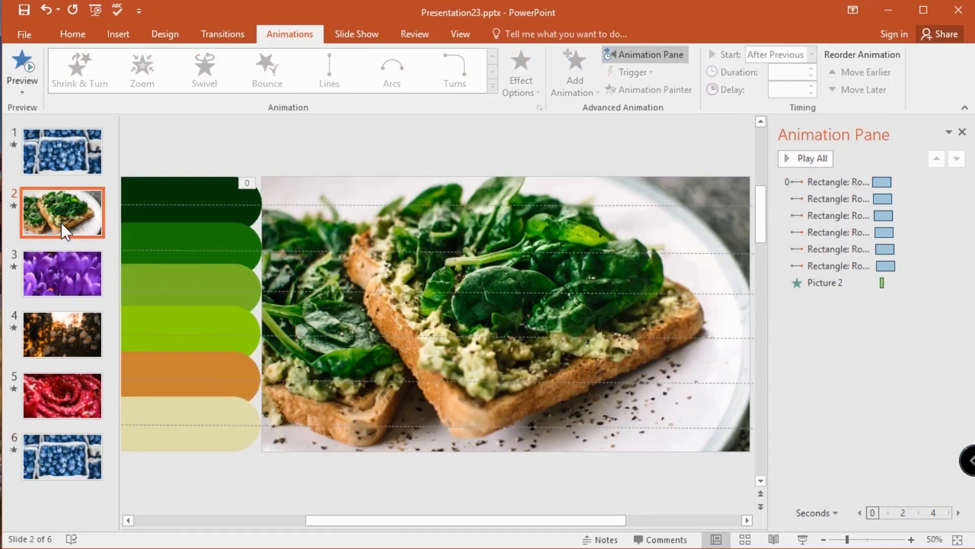
left_click(65, 271)
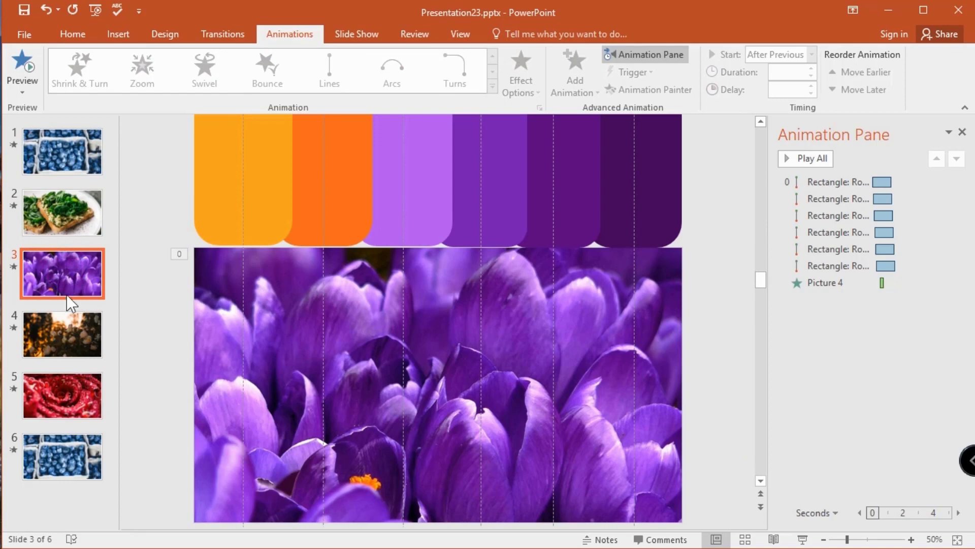
left_click(65, 325)
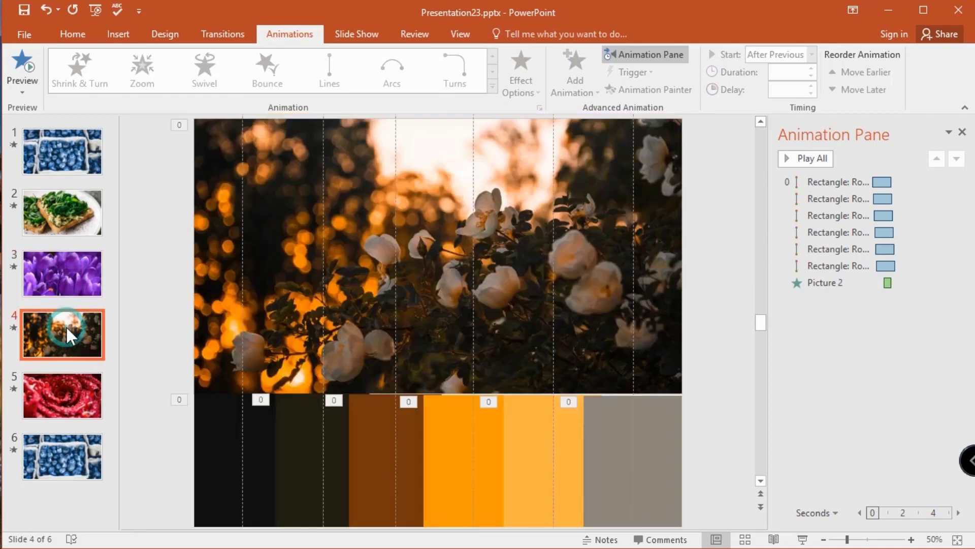
left_click(67, 381)
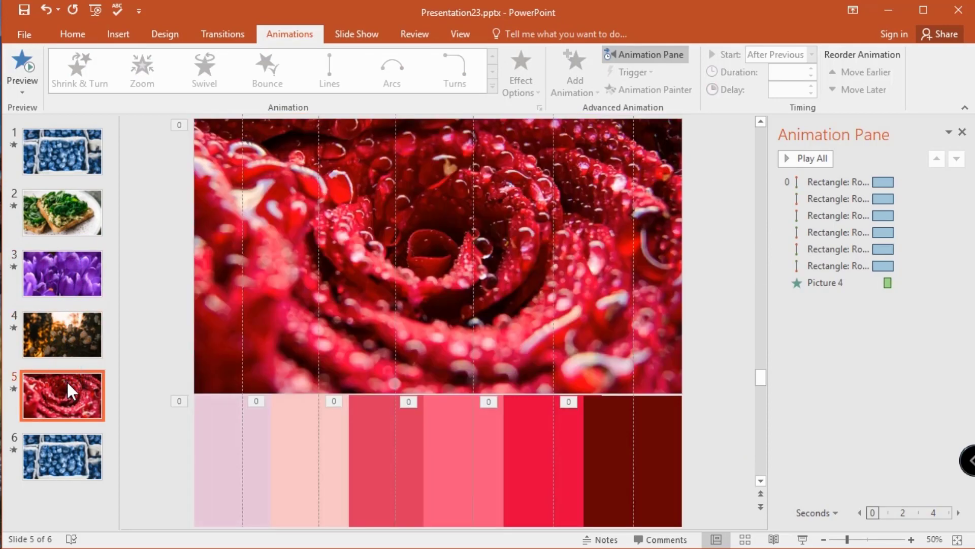
Step: Preview slide 5's colour-bar and rose-photo animations from its thumbnail's star icon
left_click(14, 391)
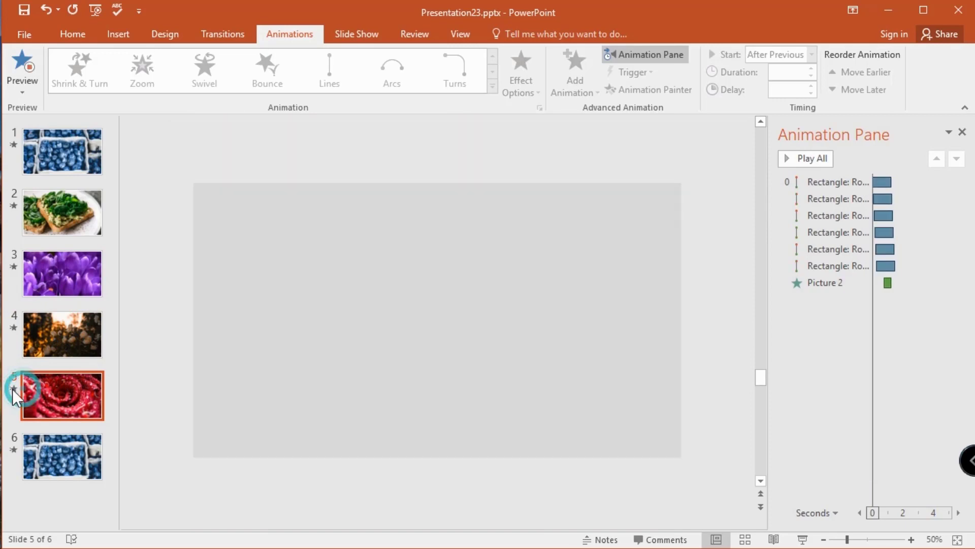